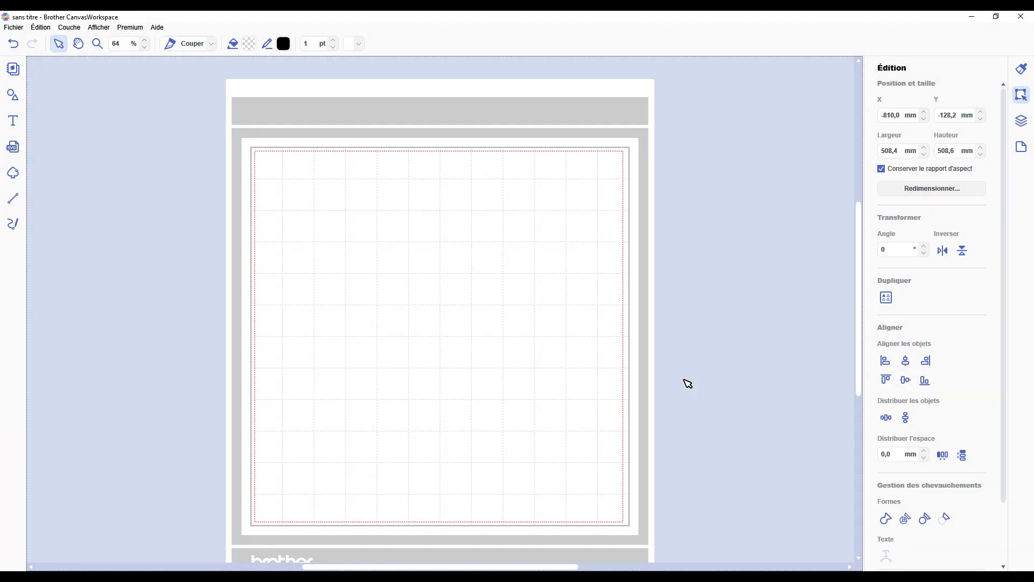
Examine the pumpkin box template pieces placed outside the mat, deselect them and return to the empty mat.
scroll(353, 396, "down", 4)
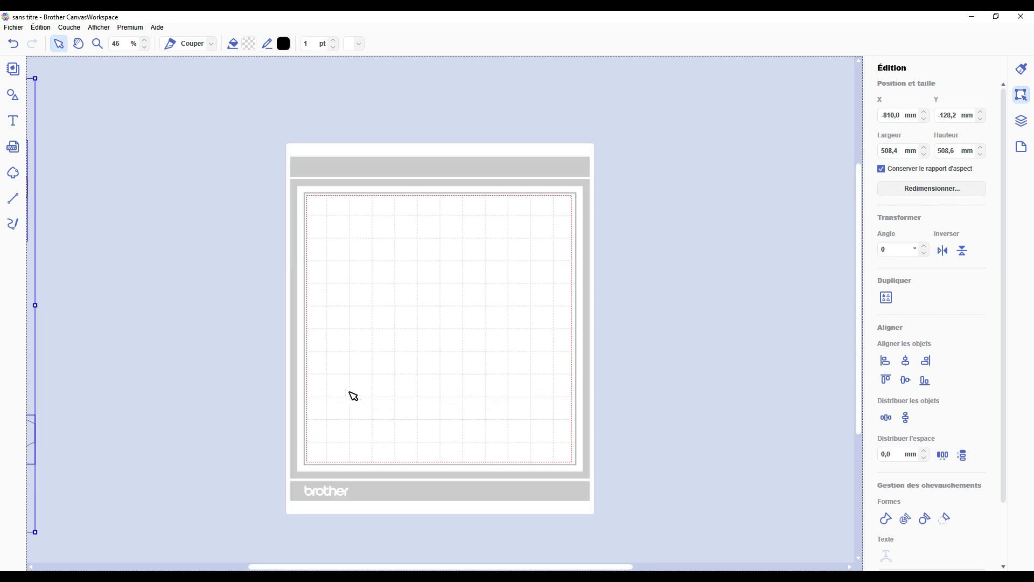
scroll(353, 396, "down", 3)
scroll(309, 374, "up", 3)
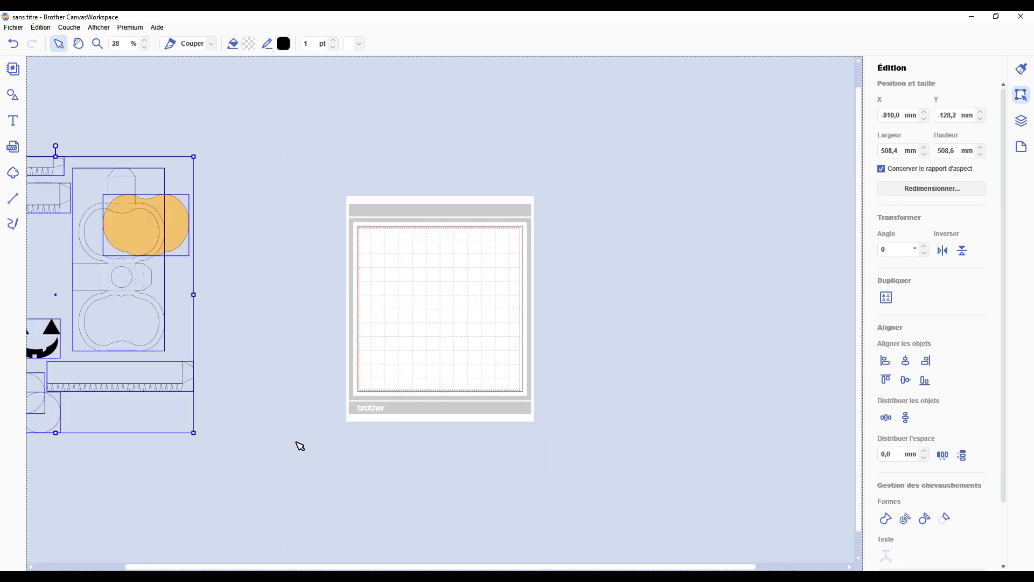
left_click_drag(382, 569, 280, 549)
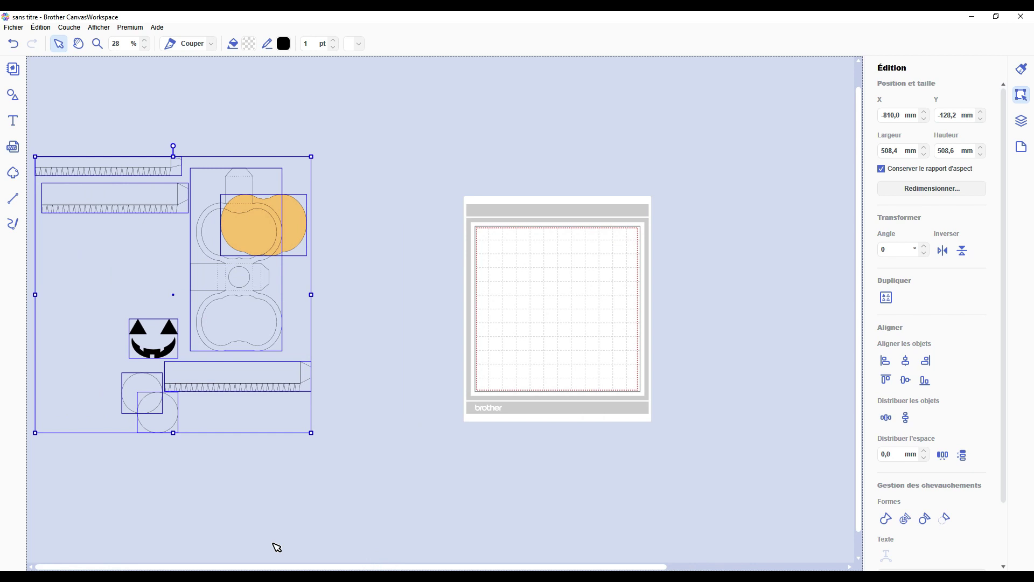
left_click(282, 492)
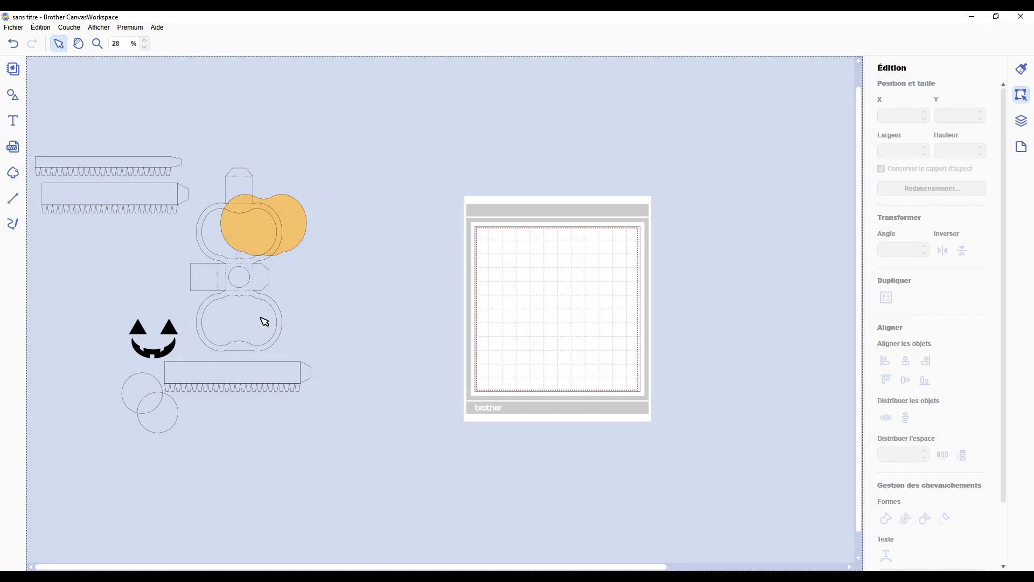
scroll(667, 362, "up", 2)
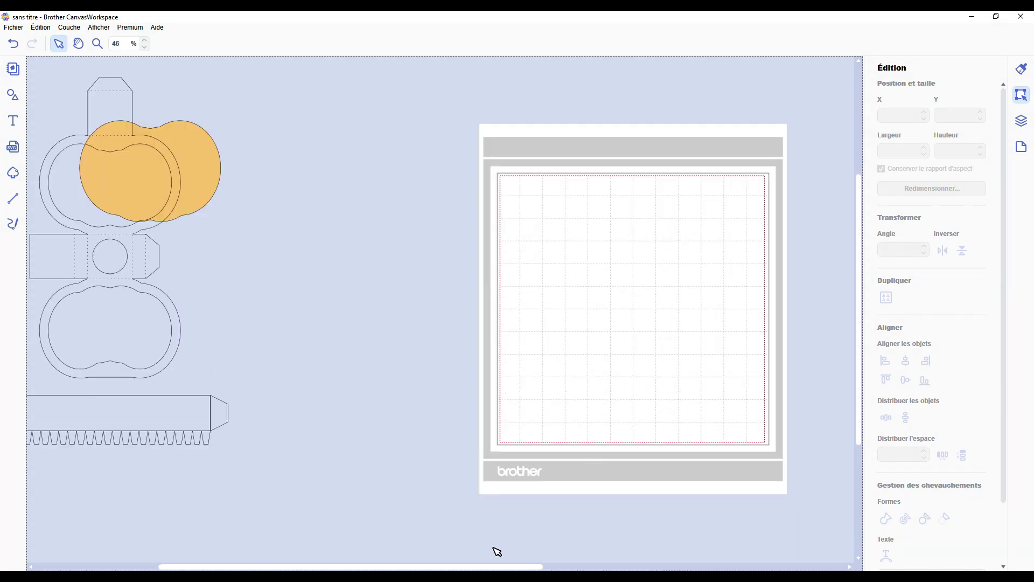
scroll(489, 566, "right", 4)
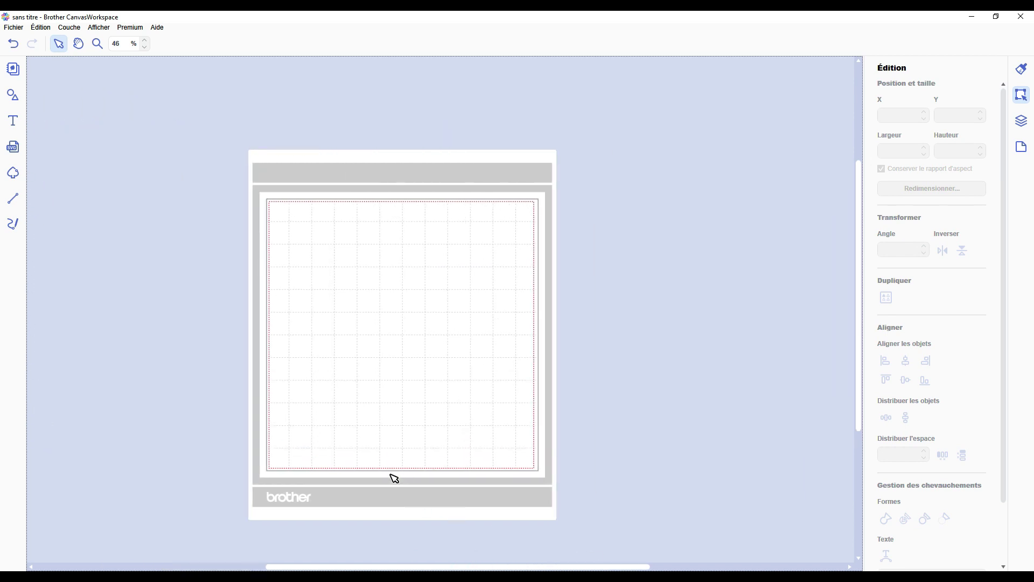
scroll(394, 479, "up", 2)
scroll(394, 478, "down", 1)
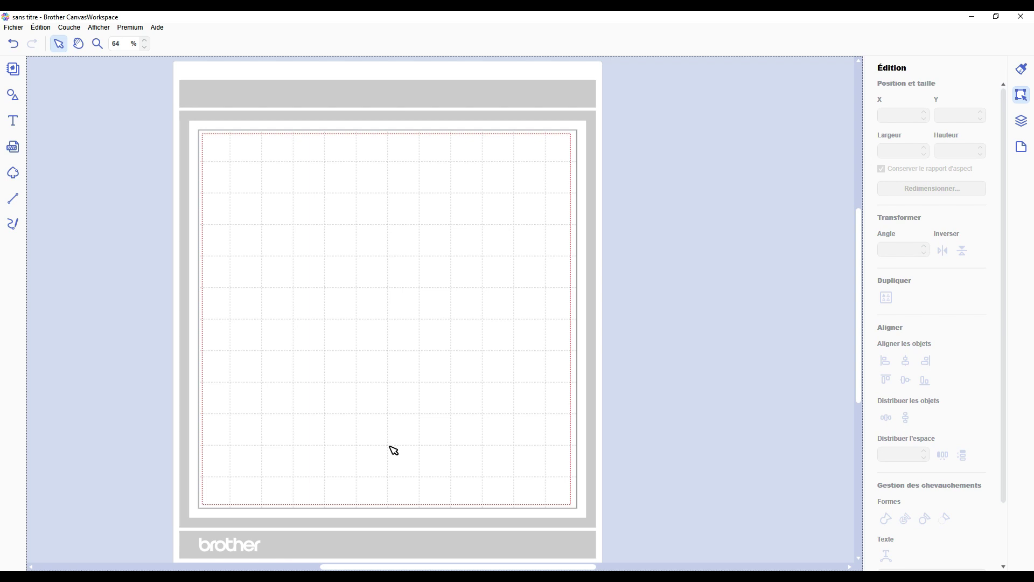
Add a basic square to the mat and set its width and height to 50 mm with the aspect ratio kept.
left_click(12, 95)
left_click_drag(76, 109, 549, 230)
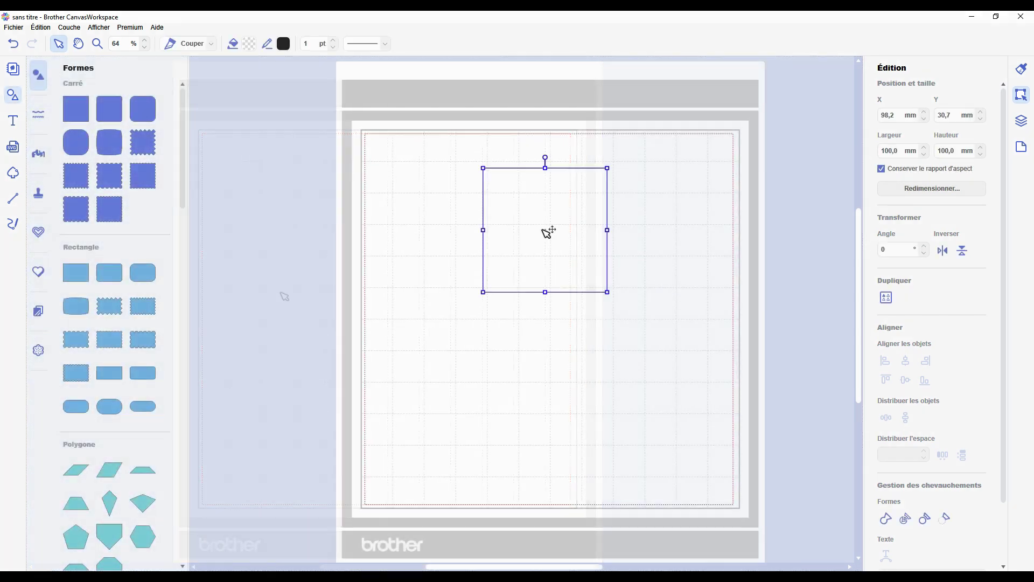
left_click(18, 99)
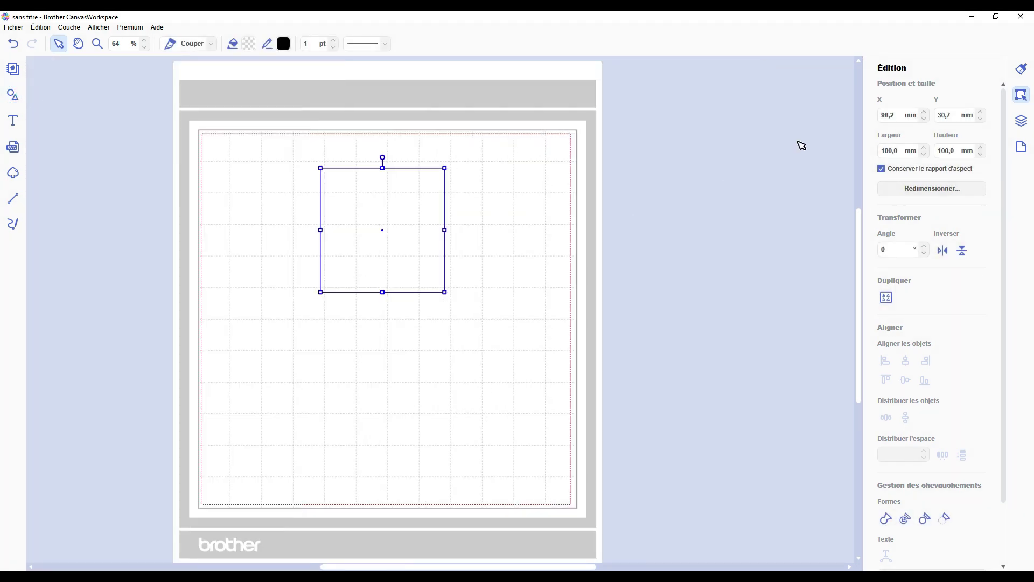
double_click(903, 151)
type("50")
key("Return")
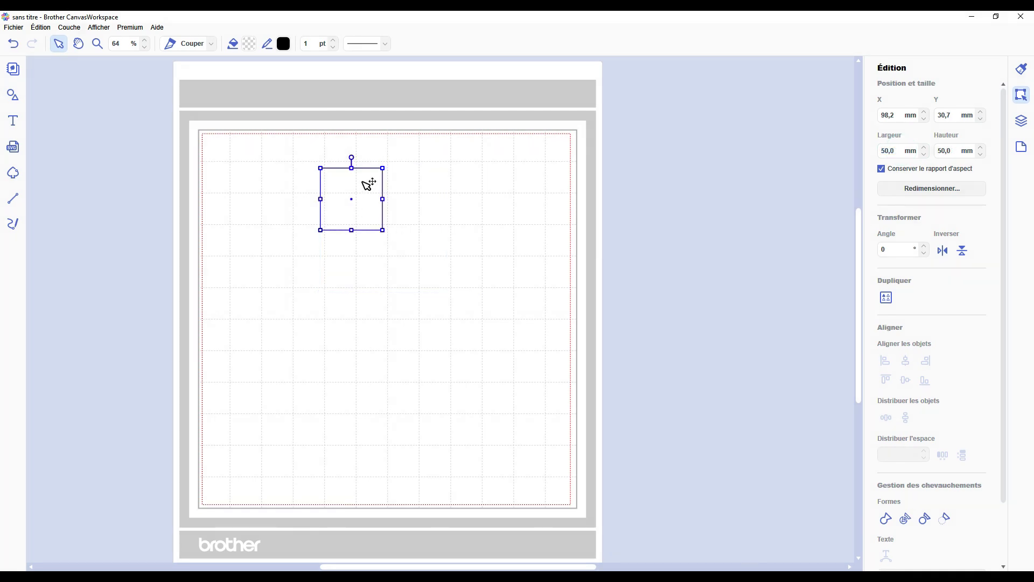
Lay out six copies of the square as a rough cross, three across and four down.
left_click_drag(369, 185, 340, 289)
left_click(535, 371)
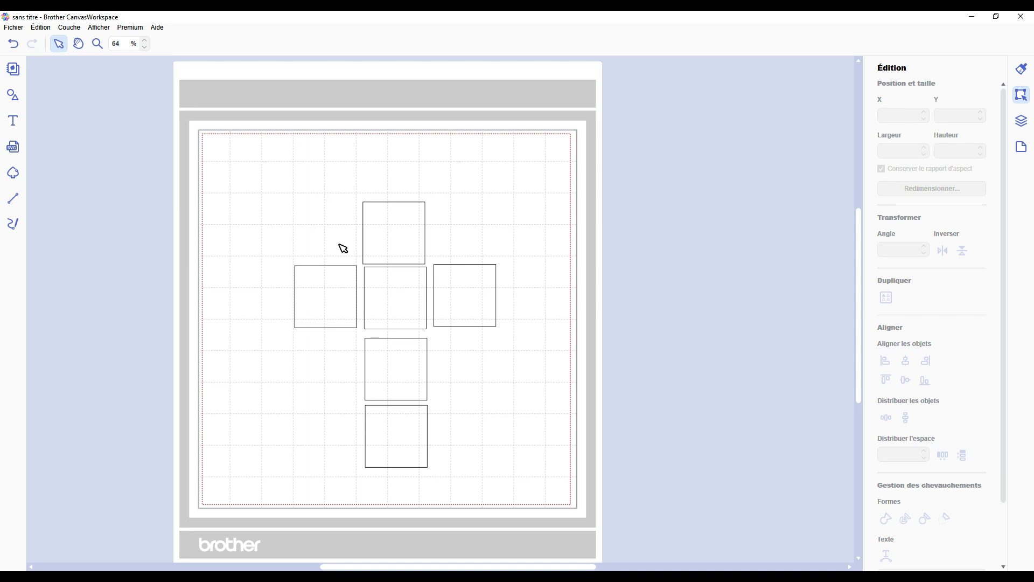
Align the three squares of the cross's horizontal row on their middles and distribute them with 0 mm spacing.
left_click_drag(240, 291, 623, 302)
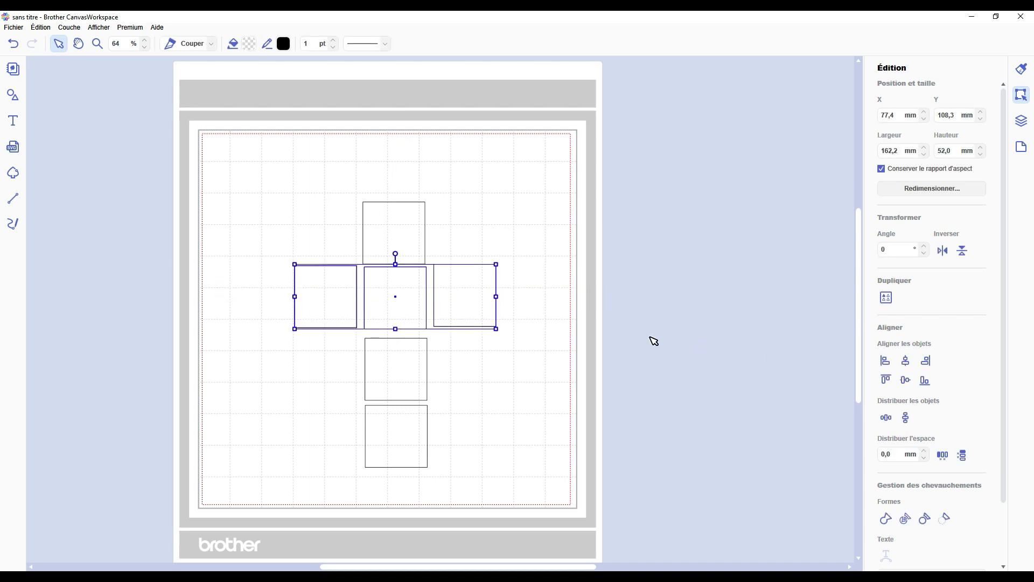
left_click(906, 380)
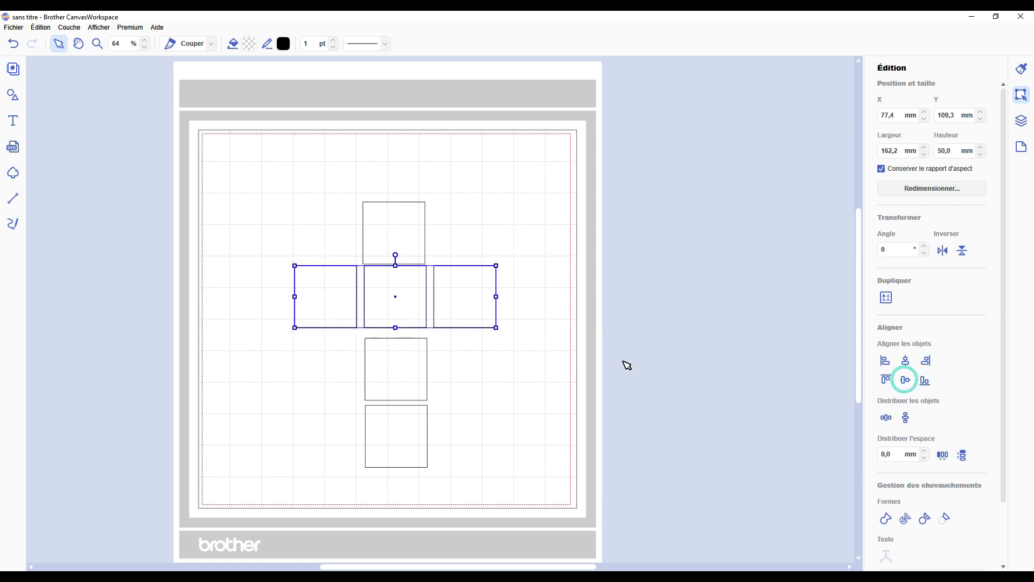
left_click(943, 455)
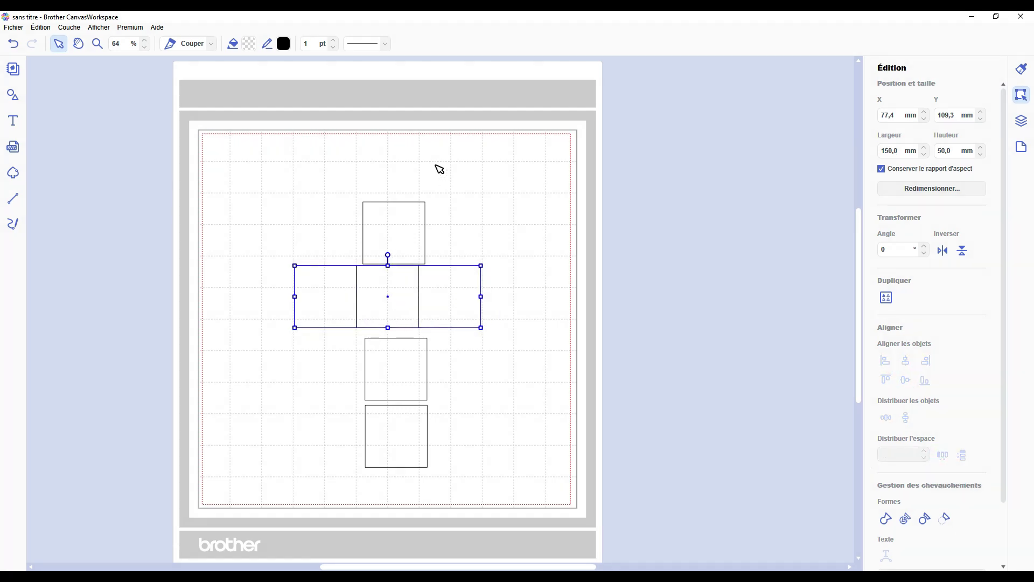
Centre the squares of the vertical column on the horizontal row and distribute them vertically with 0 mm spacing.
left_click_drag(423, 139, 404, 492)
left_click(906, 361)
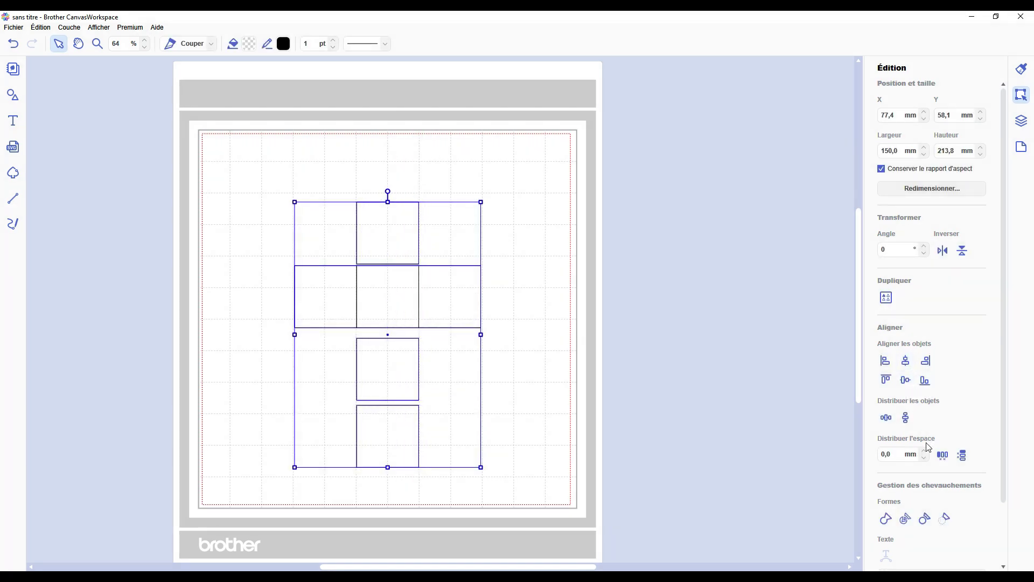
left_click(963, 455)
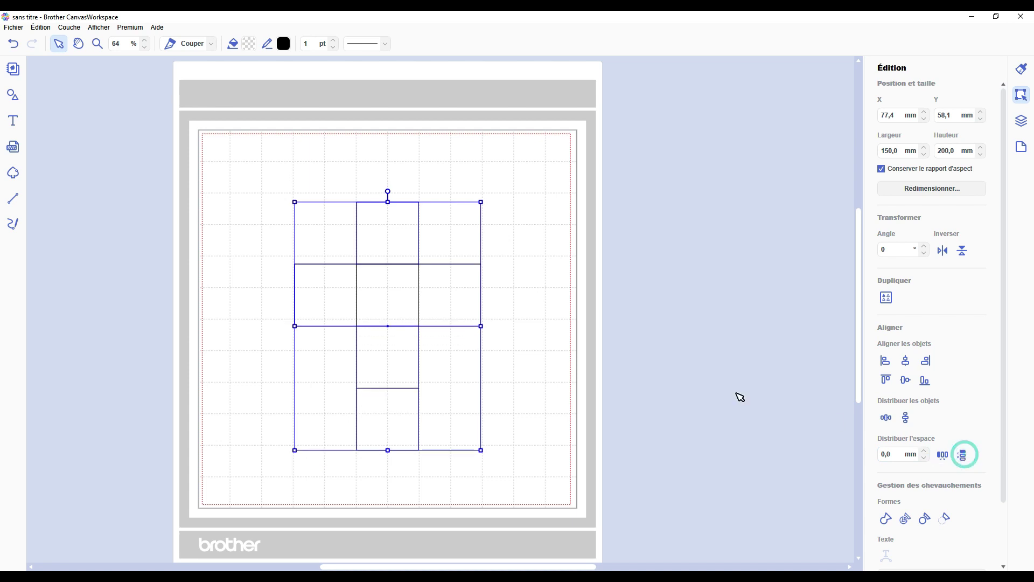
Group all six squares of the cross into one object and deselect it.
left_click(547, 334)
scroll(288, 370, "up", 2)
left_click_drag(590, 456, 305, 189)
key("ctrl+g")
scroll(500, 436, "down", 1)
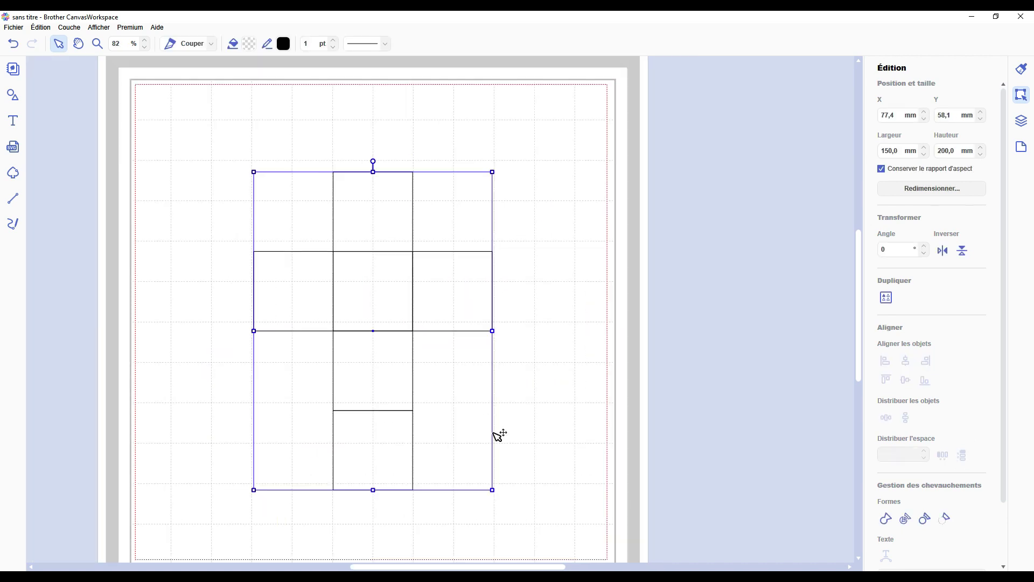
scroll(515, 566, "left", 3)
left_click(672, 458)
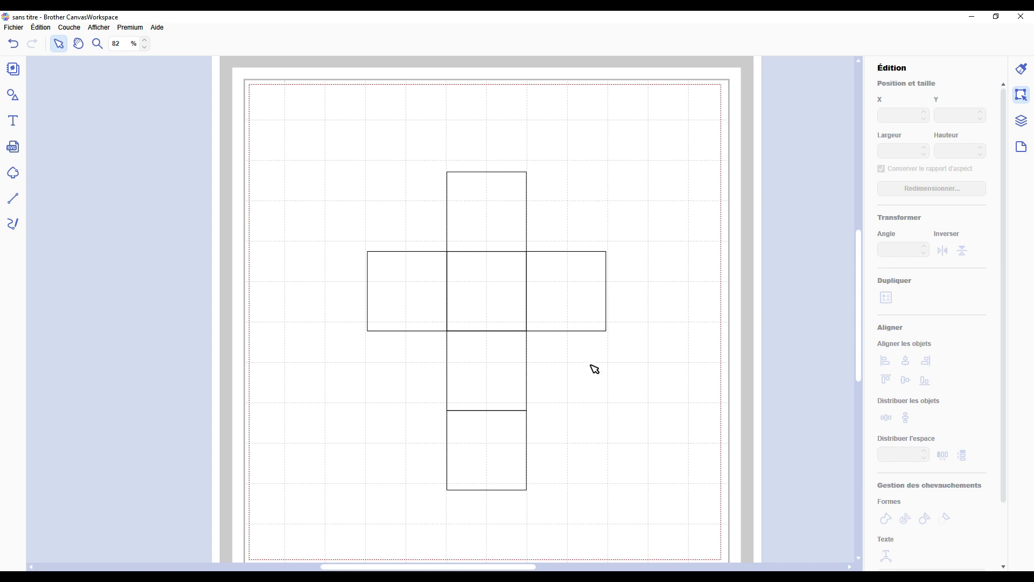
Merge the grouped squares into a single cross-shaped outline.
left_click(477, 308)
key("ctrl+w")
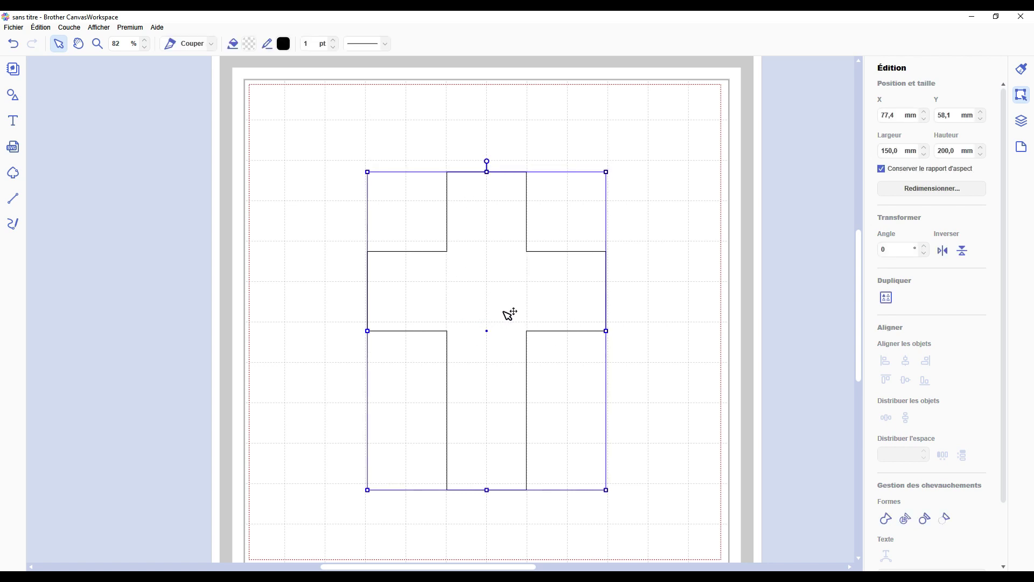
left_click(702, 349)
Trace the cross's central square as a closed path of straight lines and give it the widely spaced dotted line style.
key("l")
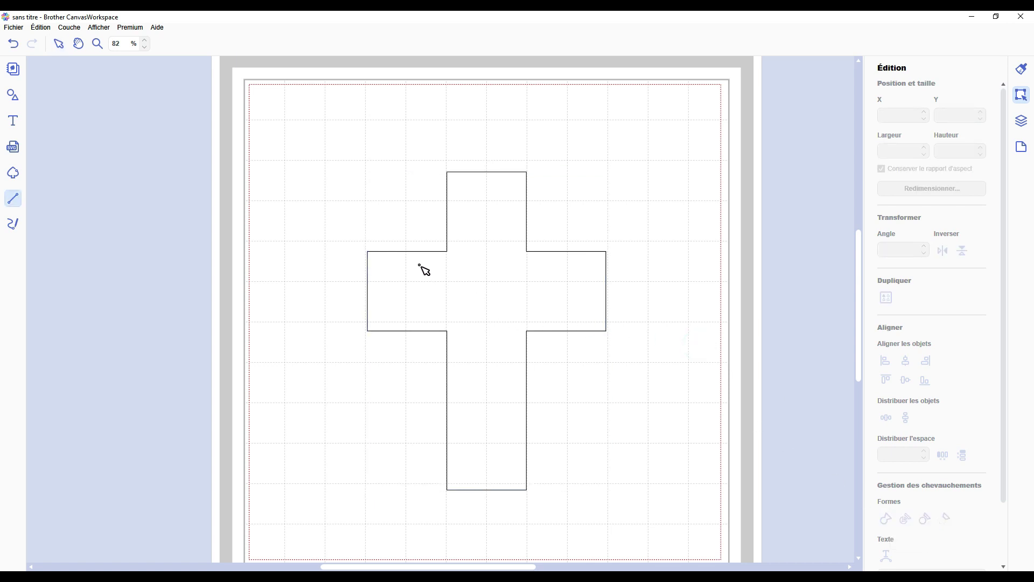
left_click(446, 252)
left_click(526, 251)
left_click(528, 330)
left_click(446, 331)
left_click(447, 252)
left_click(384, 49)
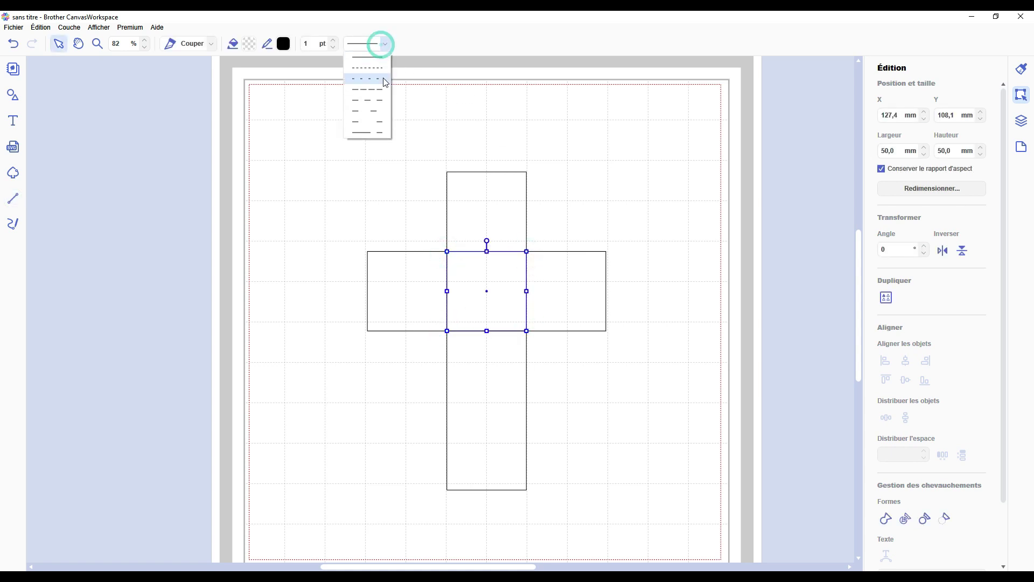
left_click(386, 79)
left_click(616, 153)
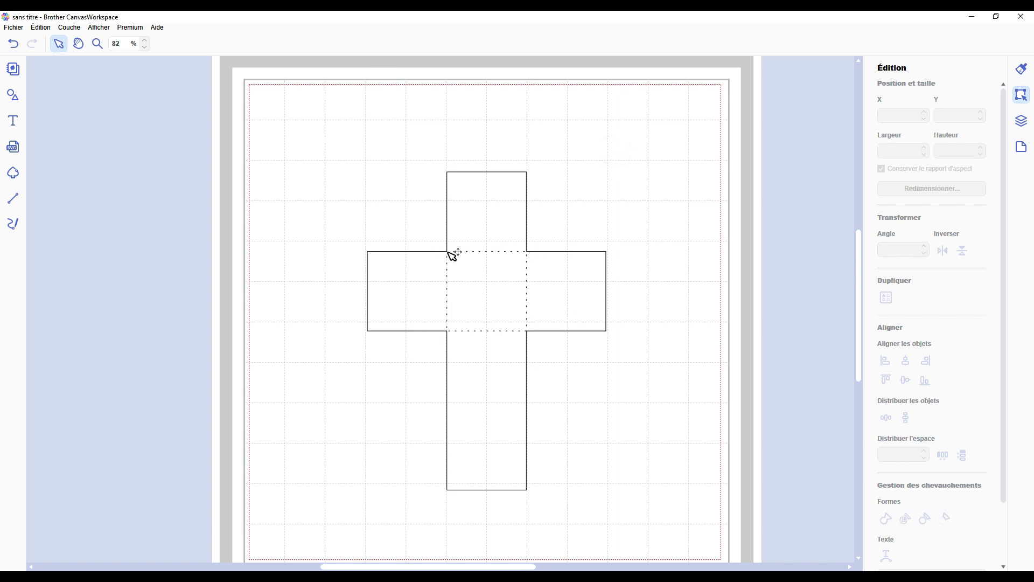
Add a midpoint node to each long side of the cross's lower arm.
key("l")
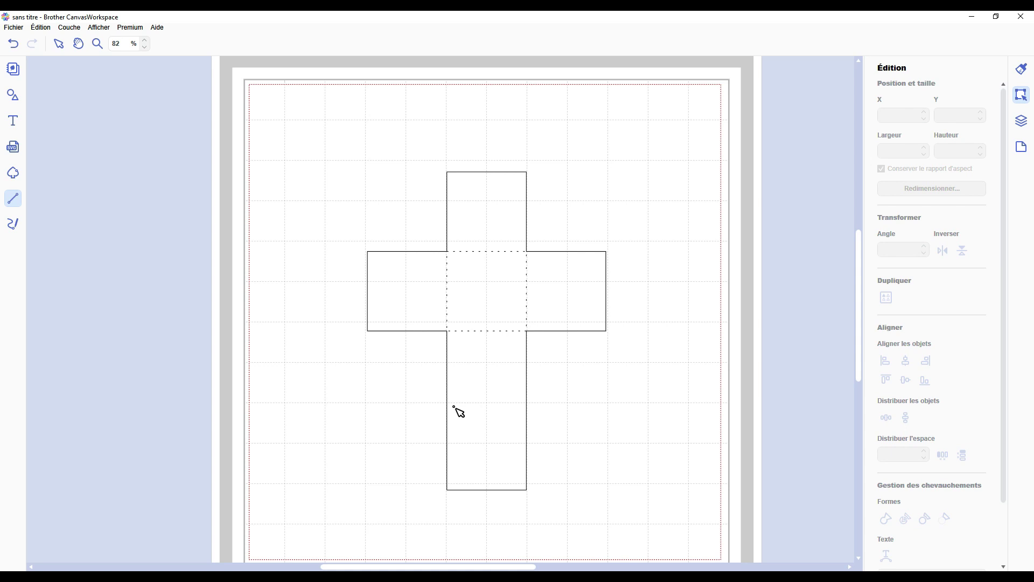
left_click(447, 358)
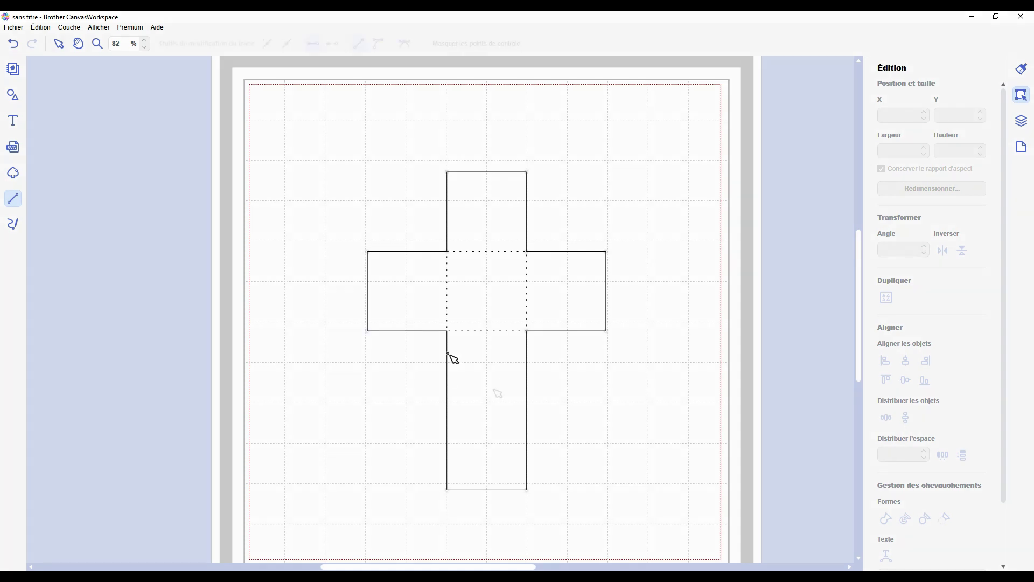
left_click(448, 492)
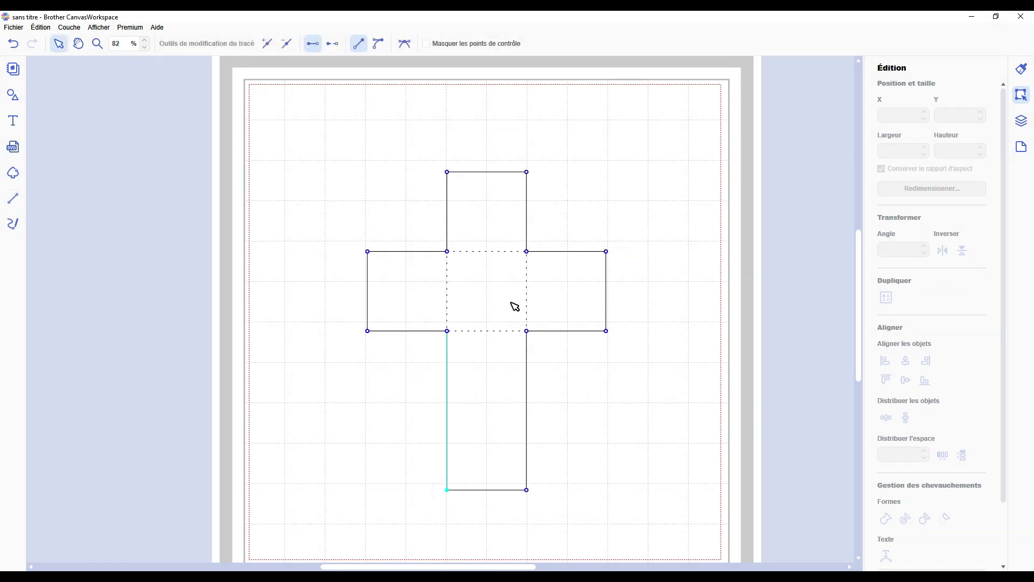
left_click(266, 44)
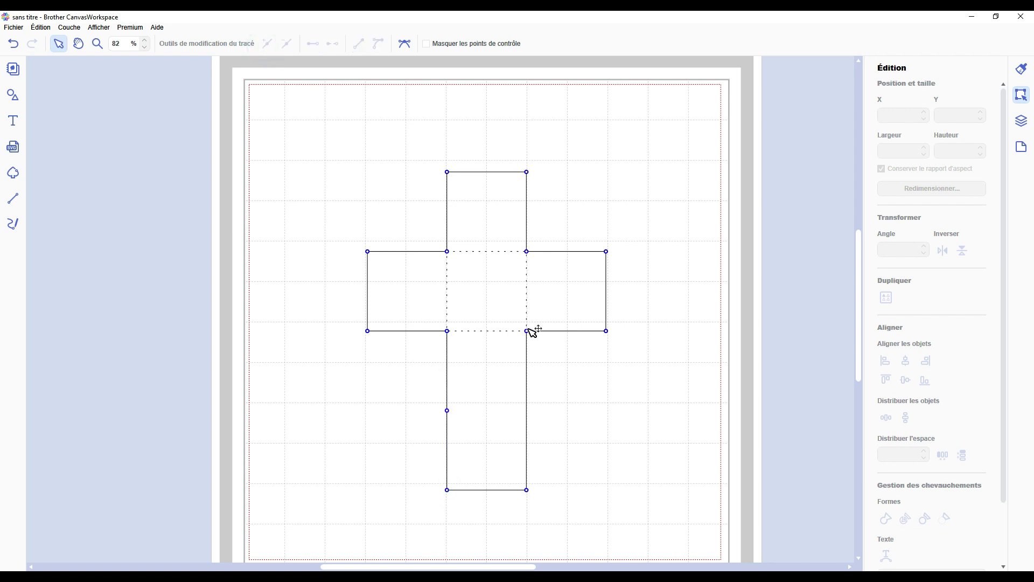
left_click(528, 331)
left_click(264, 43)
Draw a straight fold line across the lower arm between the two midpoint nodes and make it dotted.
key("l")
left_click(448, 410)
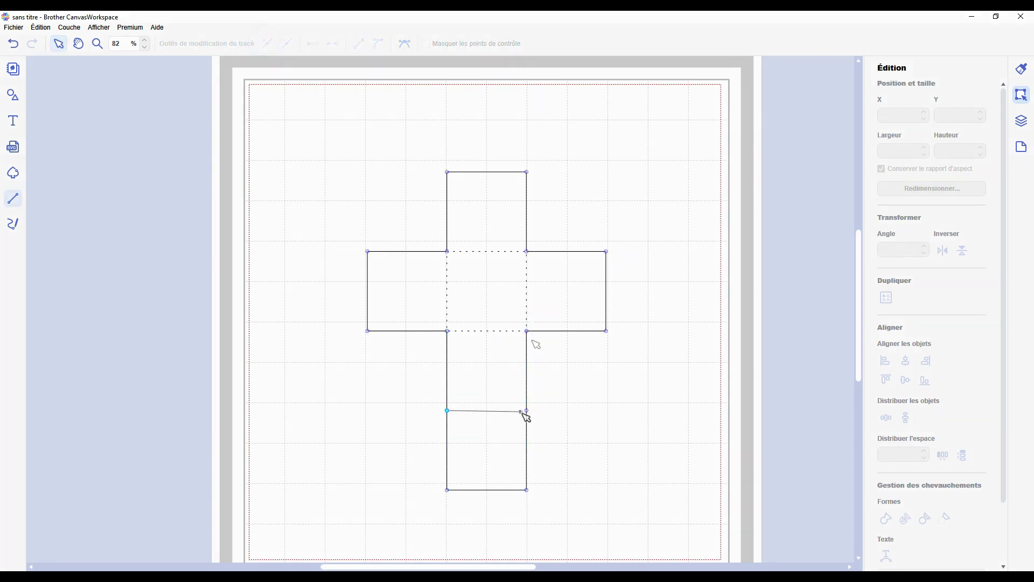
left_click(527, 411)
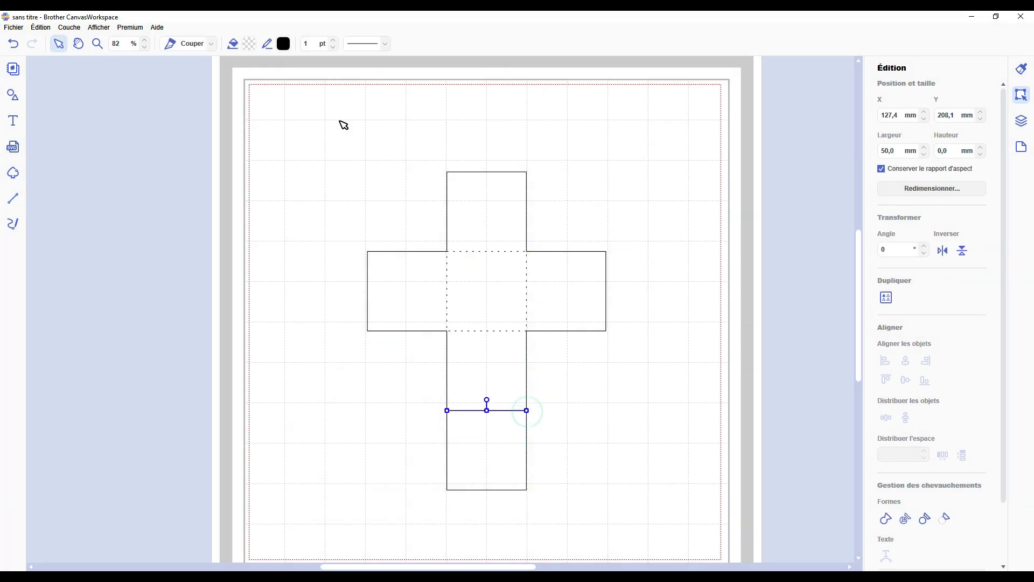
left_click(372, 43)
left_click(380, 84)
left_click(668, 179)
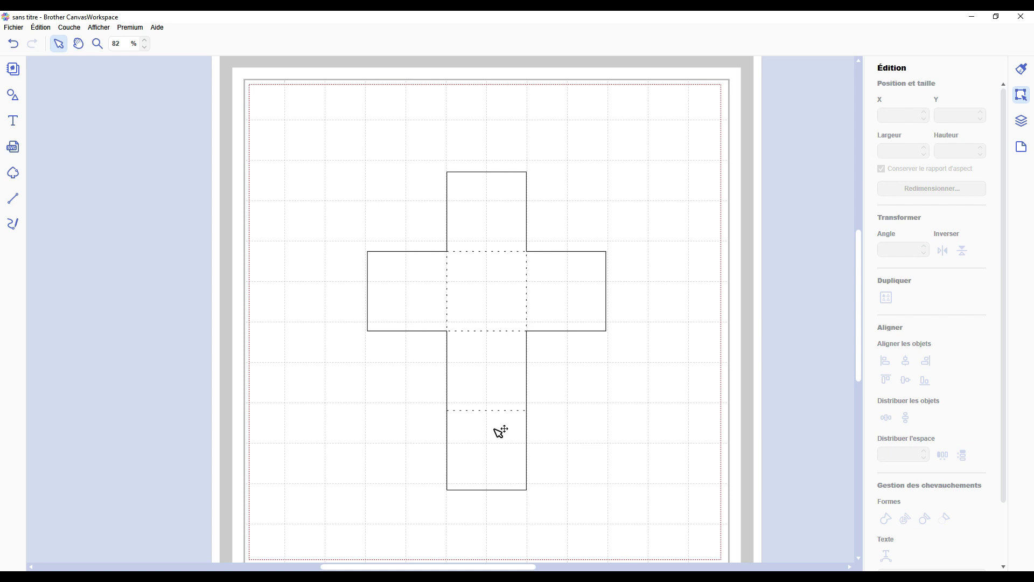
scroll(505, 354, "down", 3)
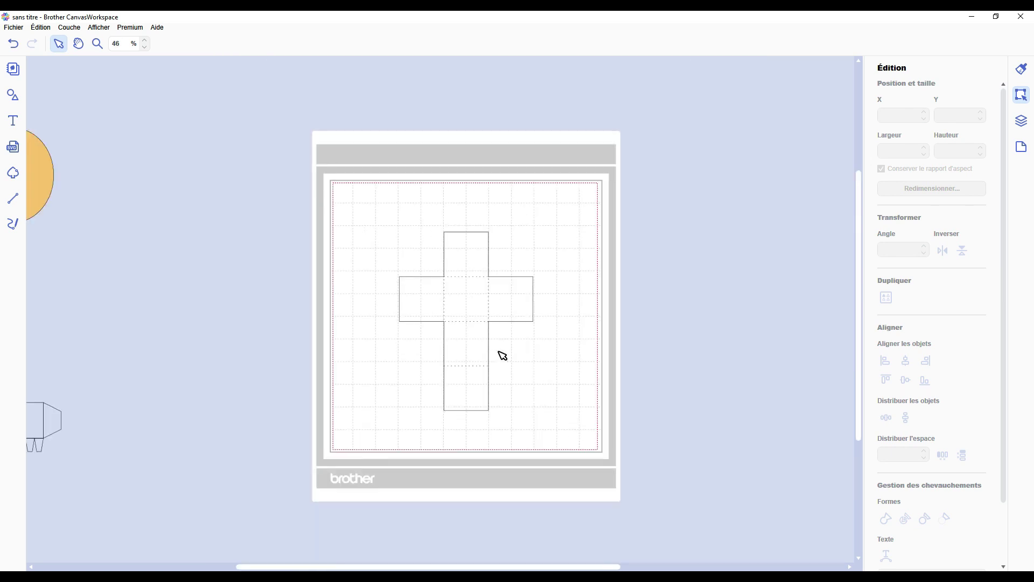
left_click_drag(484, 567, 281, 512)
scroll(273, 418, "up", 4)
scroll(299, 372, "up", 3)
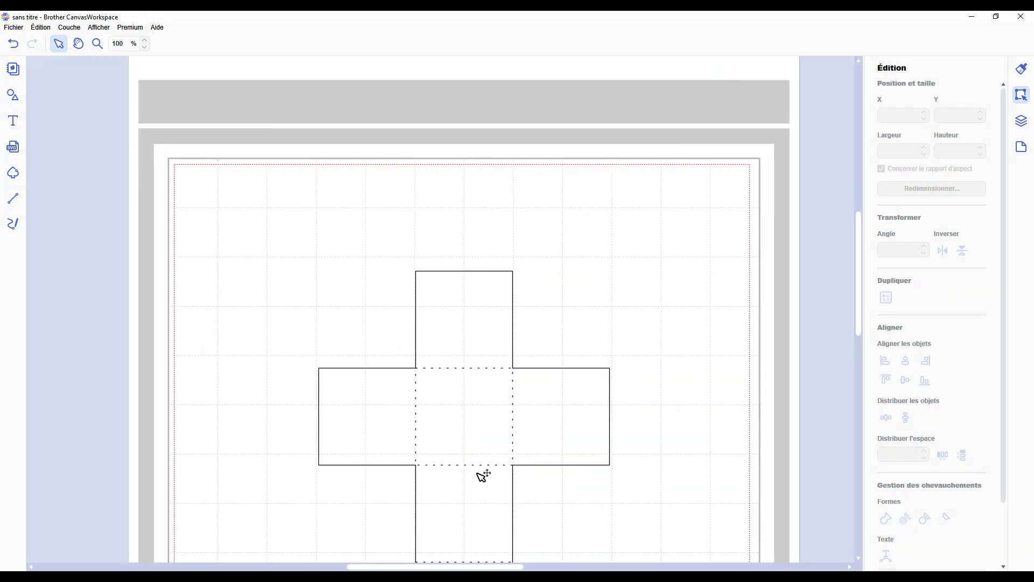
scroll(522, 439, "down", 2)
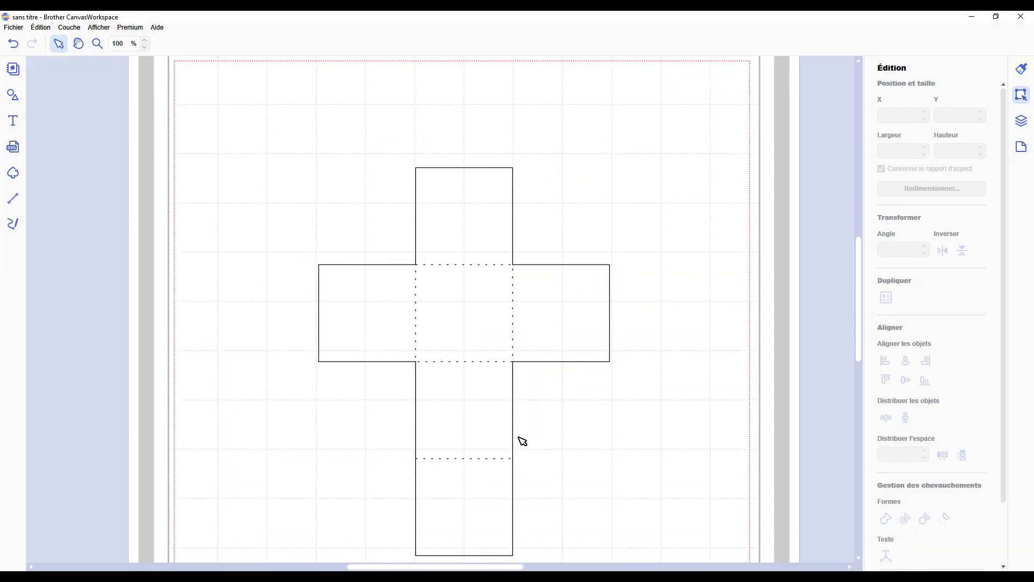
scroll(522, 441, "down", 2)
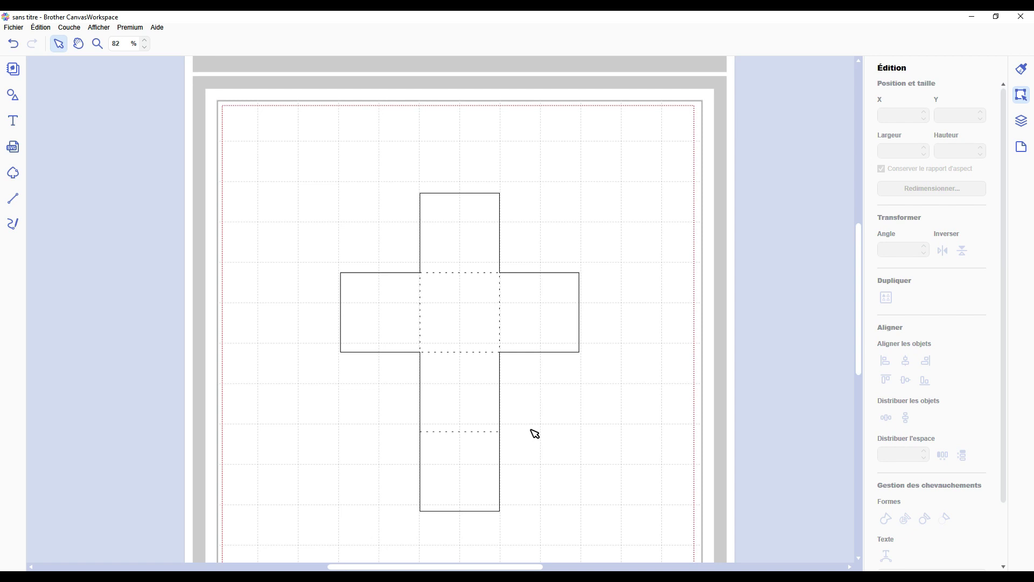
Undo the dotted fold lines, added nodes and merge, back to the cross of six squares.
key("ctrl+z")
key("ctrl+z")
key("ctrl+z")
key("ctrl+z")
key("ctrl+y")
key("ctrl+y")
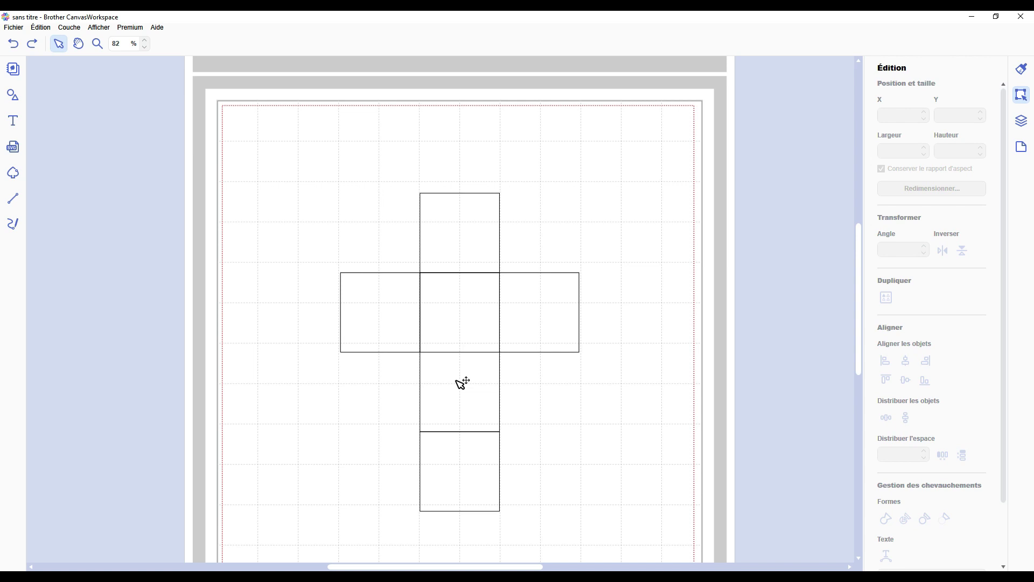
scroll(430, 366, "down", 1)
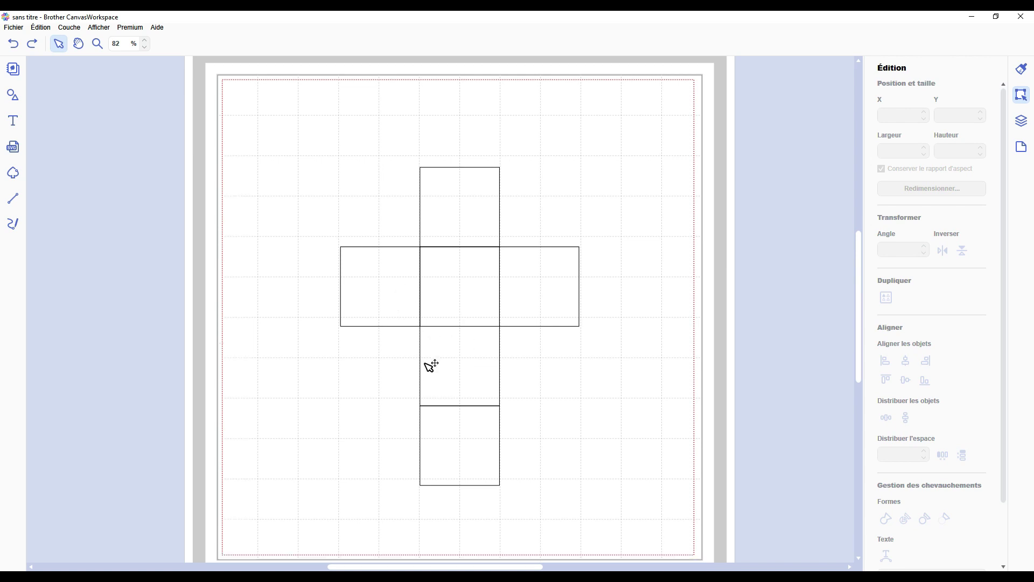
Clear the cross and lay out three 50 mm squares in a horizontal row on the mat.
scroll(429, 370, "down", 3)
left_click_drag(391, 567, 259, 567)
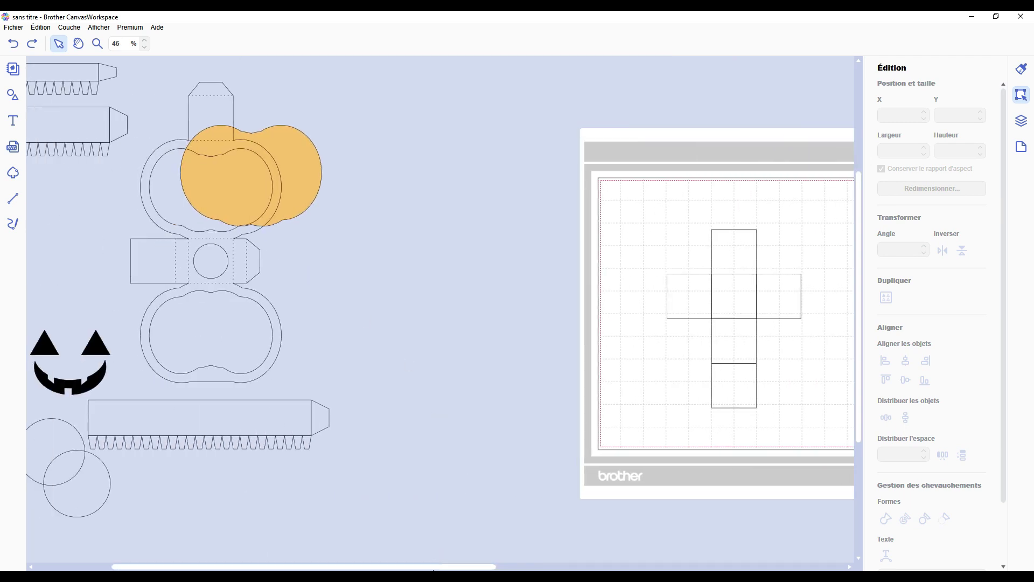
left_click_drag(432, 569, 549, 568)
scroll(492, 435, "up", 3)
left_click(606, 283)
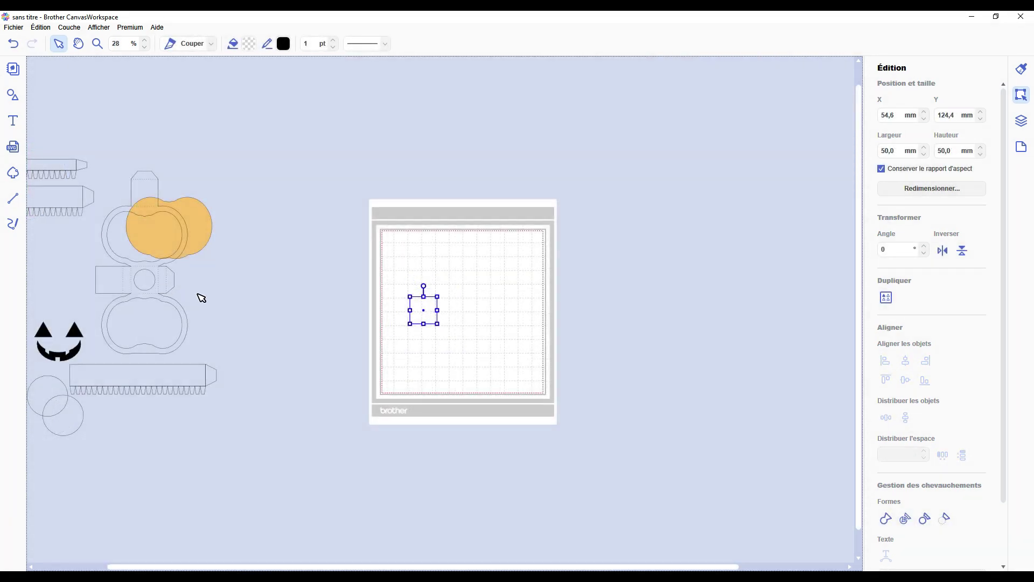
left_click_drag(426, 331, 451, 319)
Resize the row's middle square to 50 × 15 mm, rotate it 90°, and place a copy beyond the second square.
double_click(958, 150)
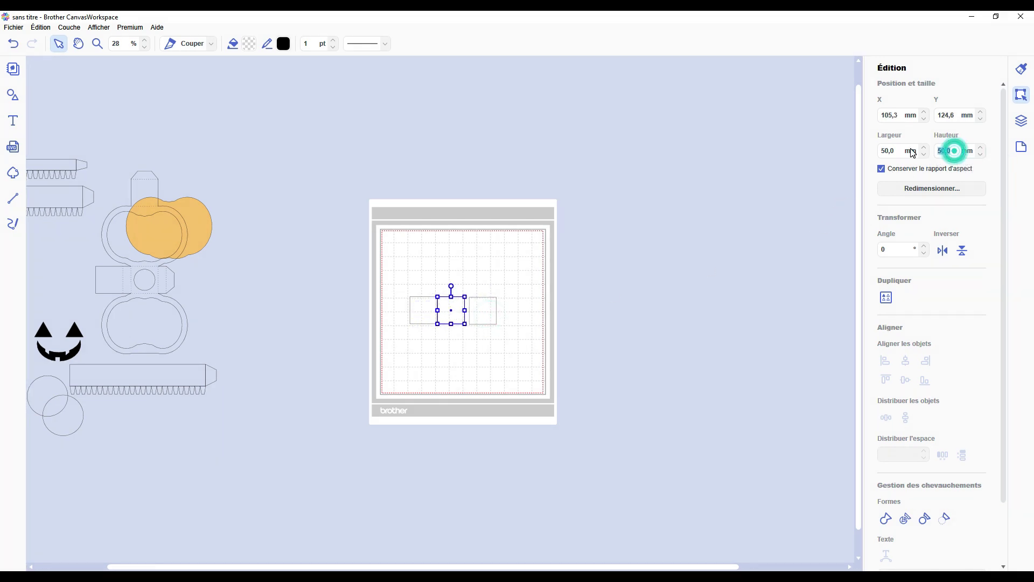
type("1")
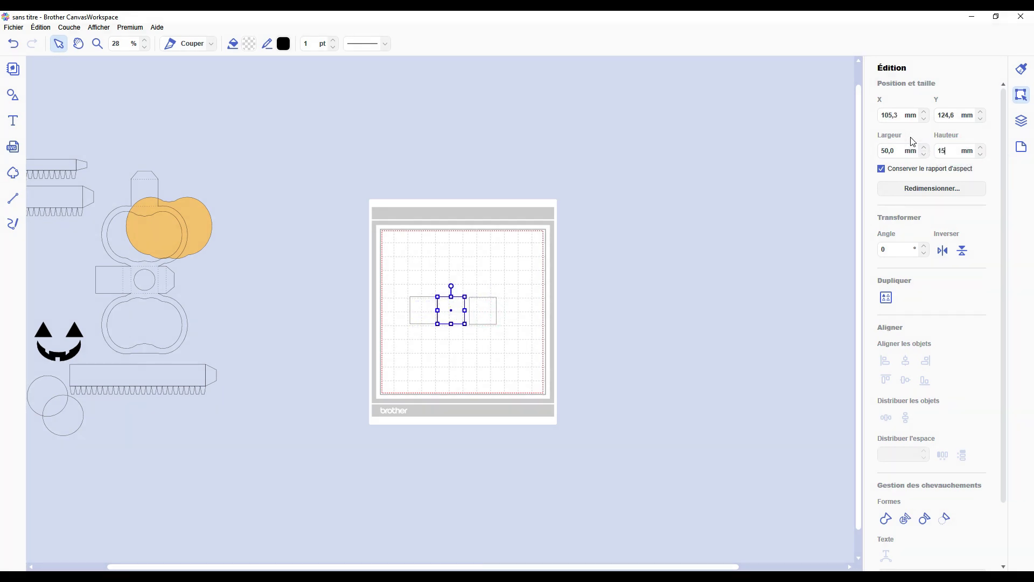
type("5")
key("Return")
scroll(478, 280, "up", 5)
left_click_drag(477, 280, 571, 287)
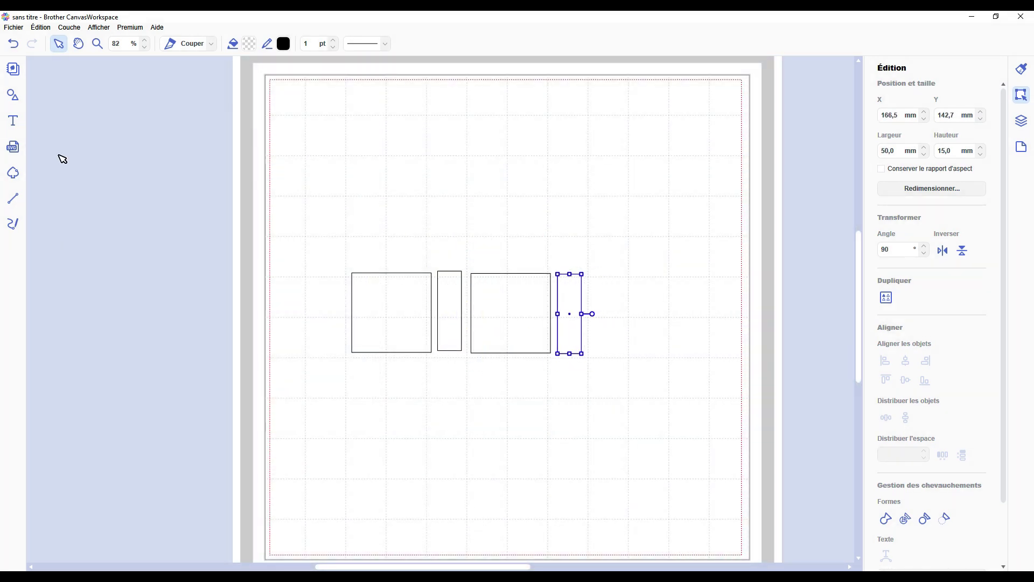
Add a trapezoid tab of 50 × 15 mm, rotated 90°, at the free end of the row.
left_click(13, 95)
left_click_drag(76, 141, 612, 304)
scroll(411, 358, "down", 5)
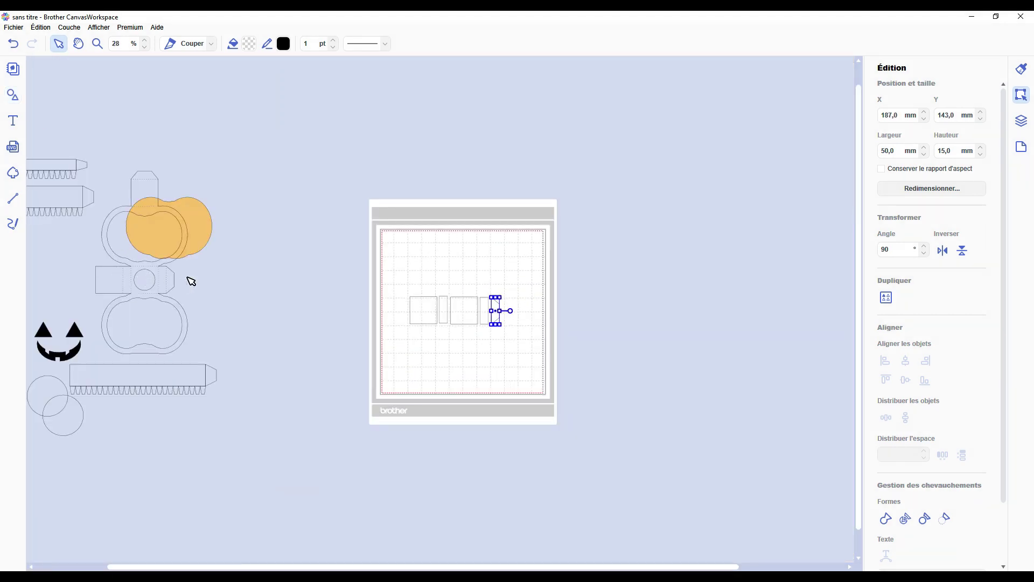
scroll(429, 322, "up", 5)
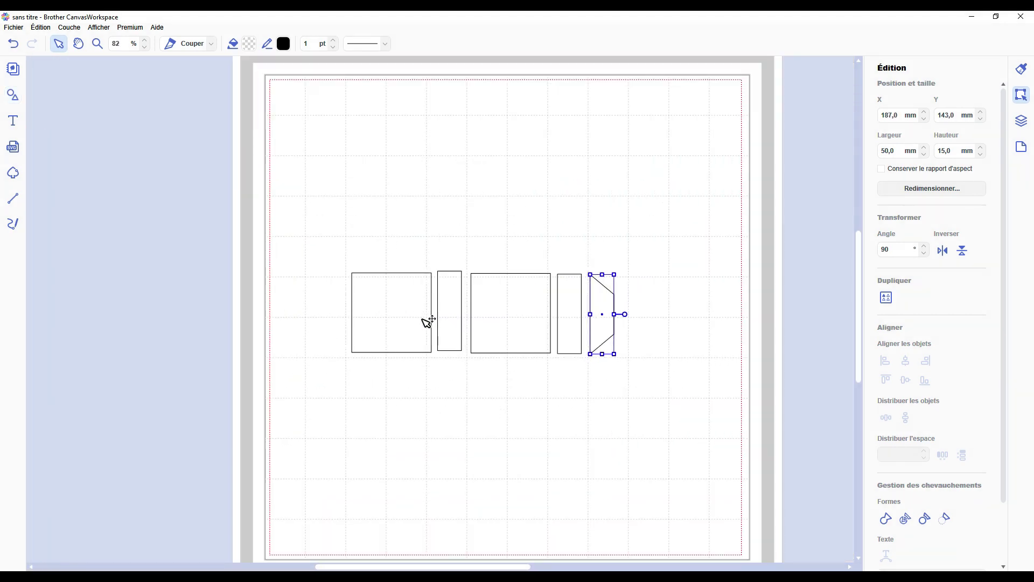
scroll(600, 339, "up", 1)
Align all five shapes on their horizontal centre line and distribute them side by side with 0 mm spacing.
left_click_drag(709, 431, 332, 244)
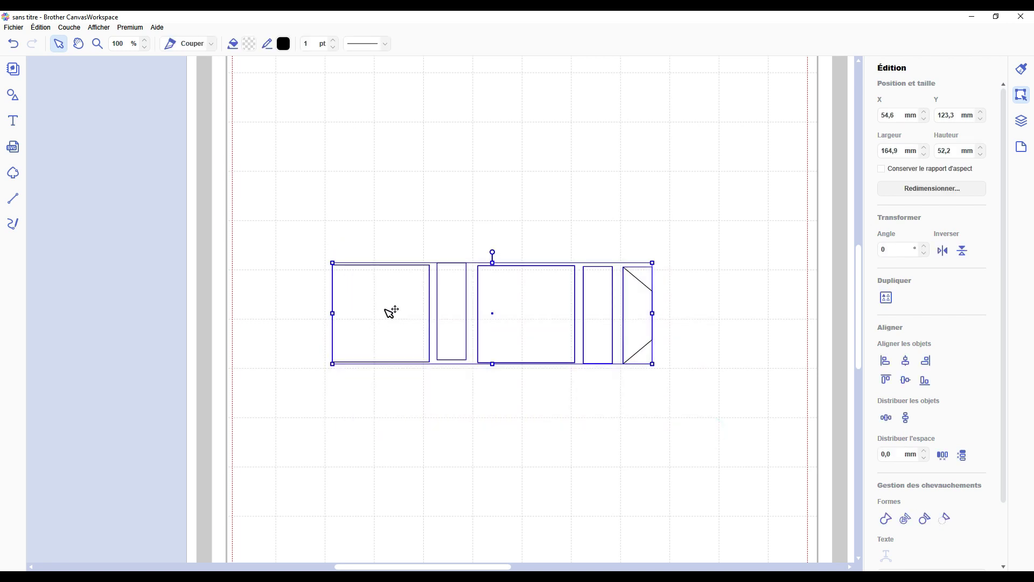
scroll(358, 342, "down", 2)
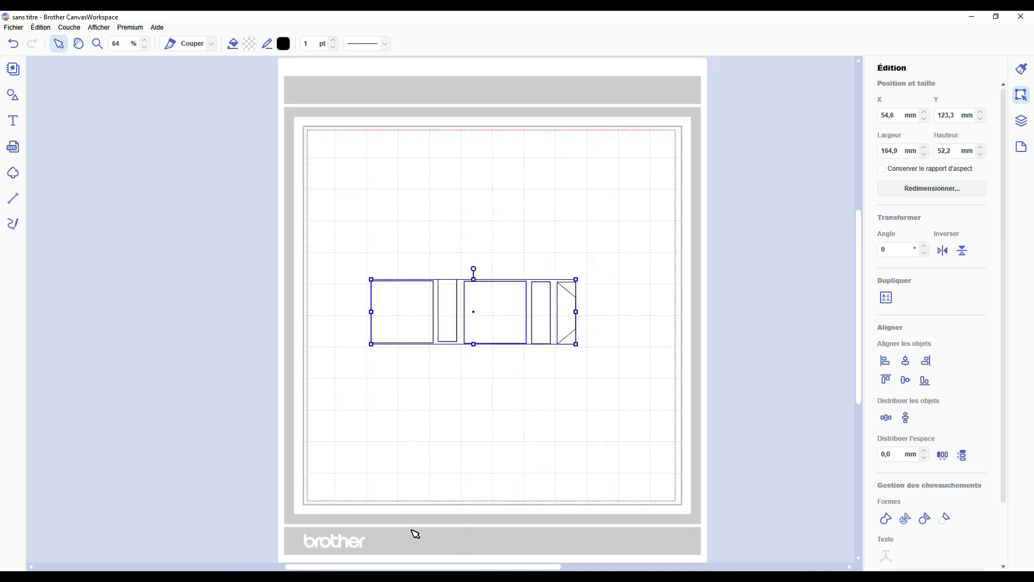
scroll(243, 536, "left", 10)
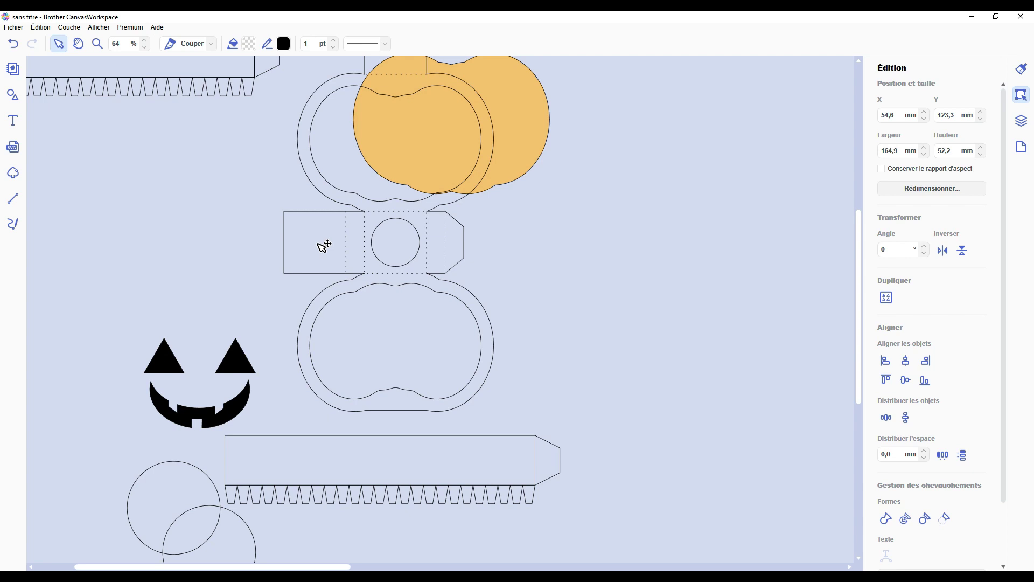
scroll(383, 286, "up", 5)
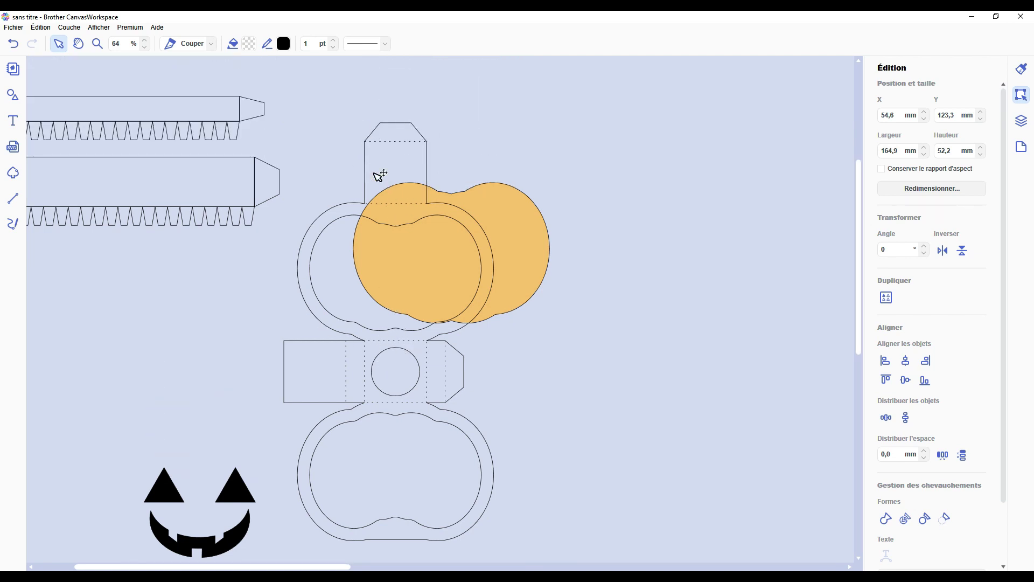
scroll(399, 216, "down", 2)
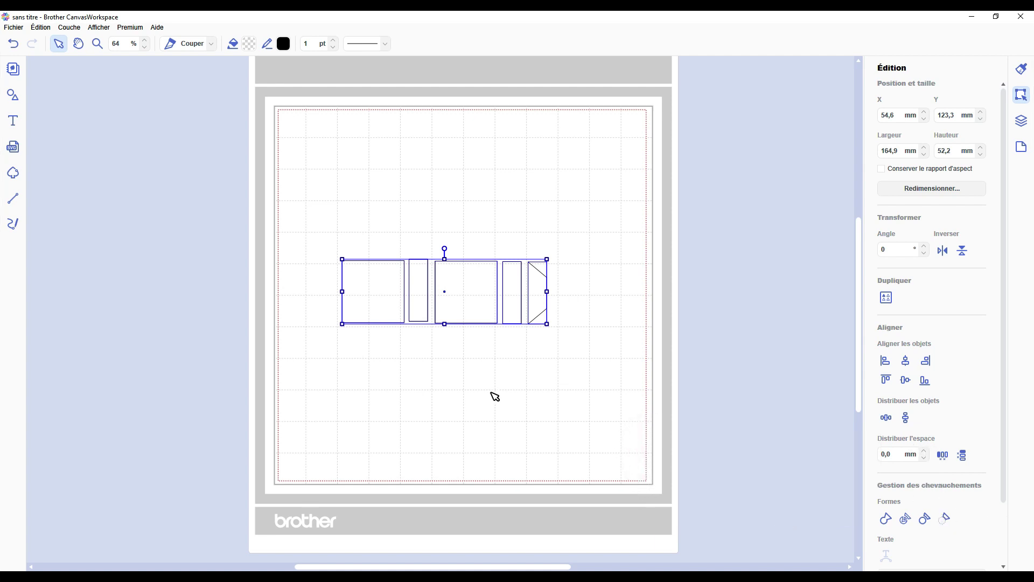
scroll(464, 376, "up", 1)
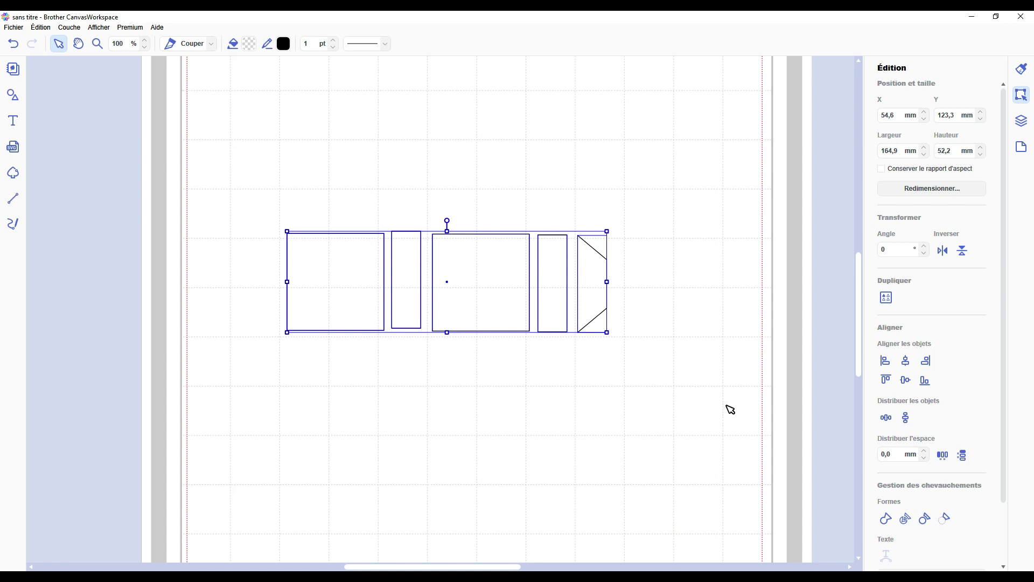
left_click(906, 381)
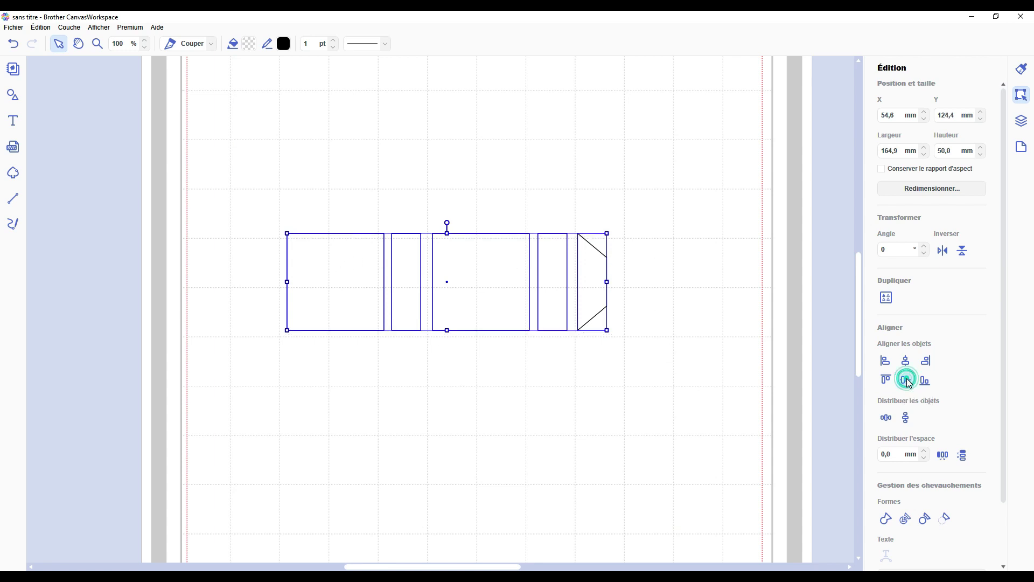
left_click(943, 456)
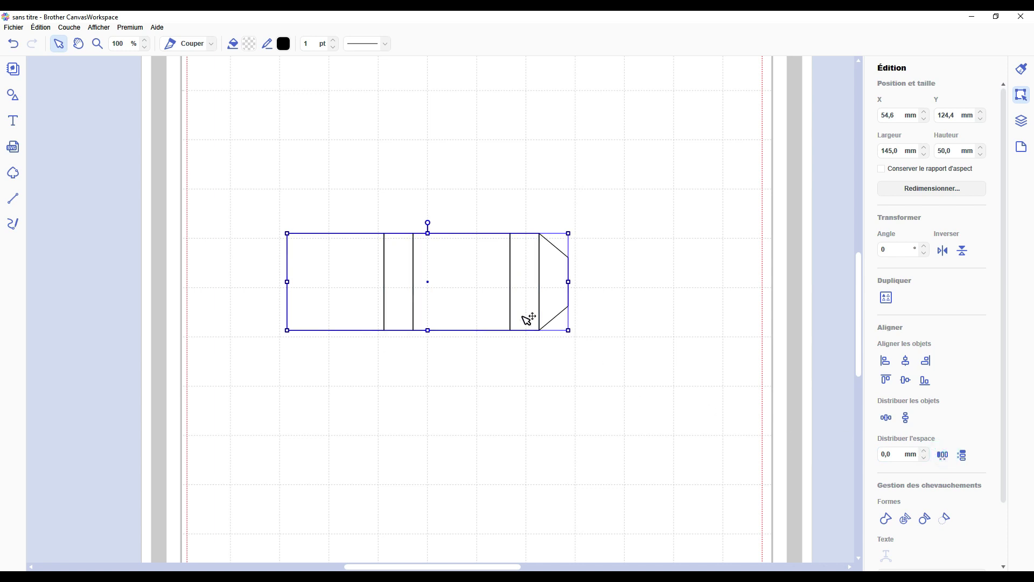
left_click(552, 381)
Place a copy of the assembled strip below the original and merge the original's shapes into one outline.
scroll(485, 355, "up", 1)
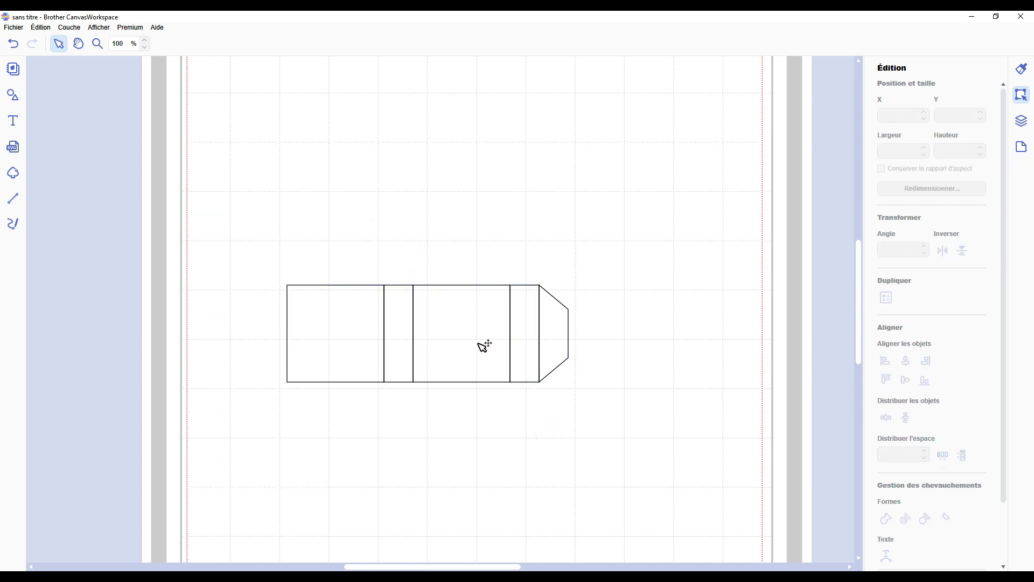
key("ctrl+v")
left_click(478, 343)
left_click_drag(484, 346, 485, 523)
left_click(499, 426)
scroll(499, 426, "down", 1)
scroll(498, 426, "down", 1)
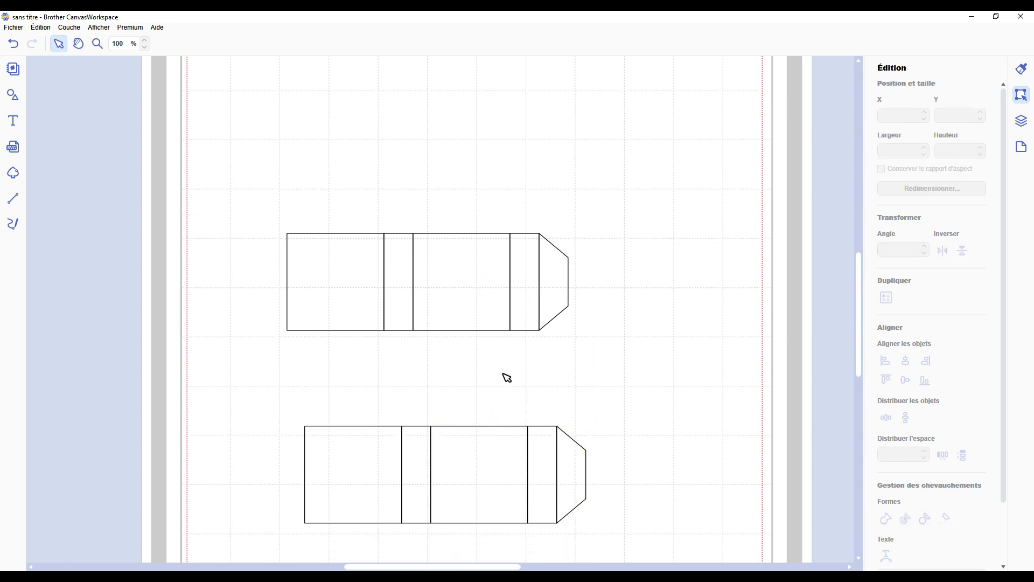
left_click(502, 267)
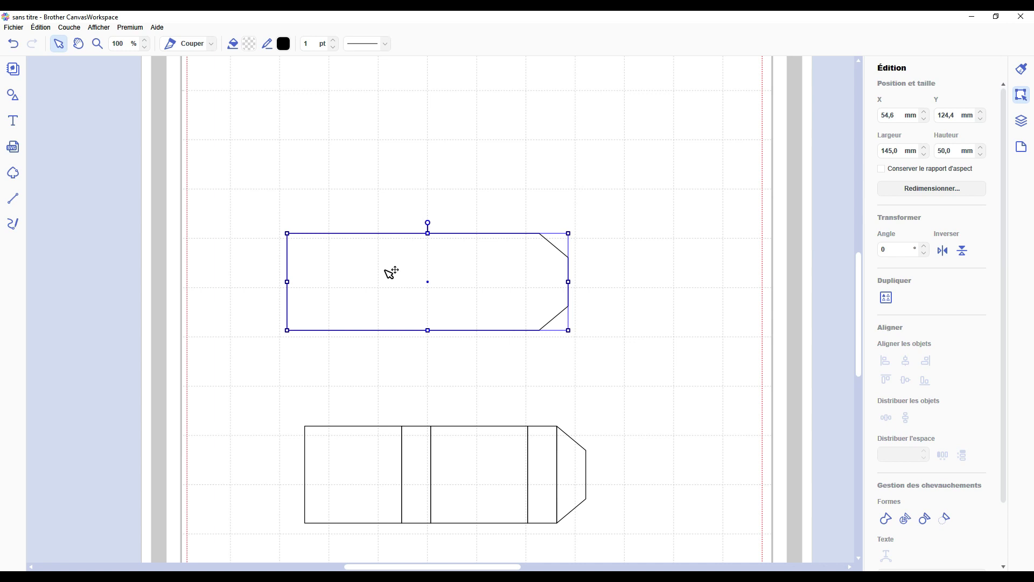
Draw a straight 50 mm fold line across the merged outline at the tab's base and make it dotted.
key("l")
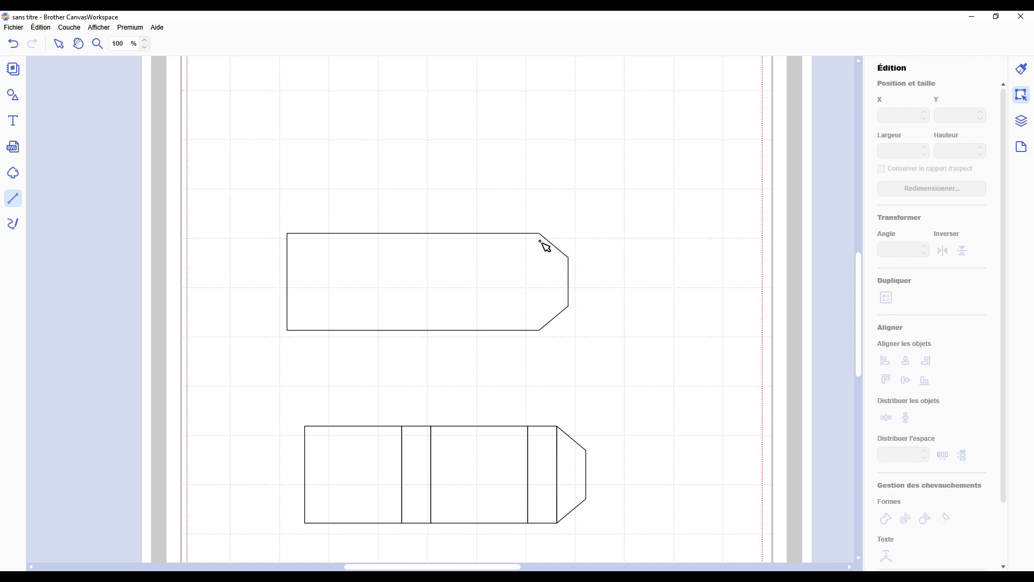
left_click(539, 331)
left_click(539, 233)
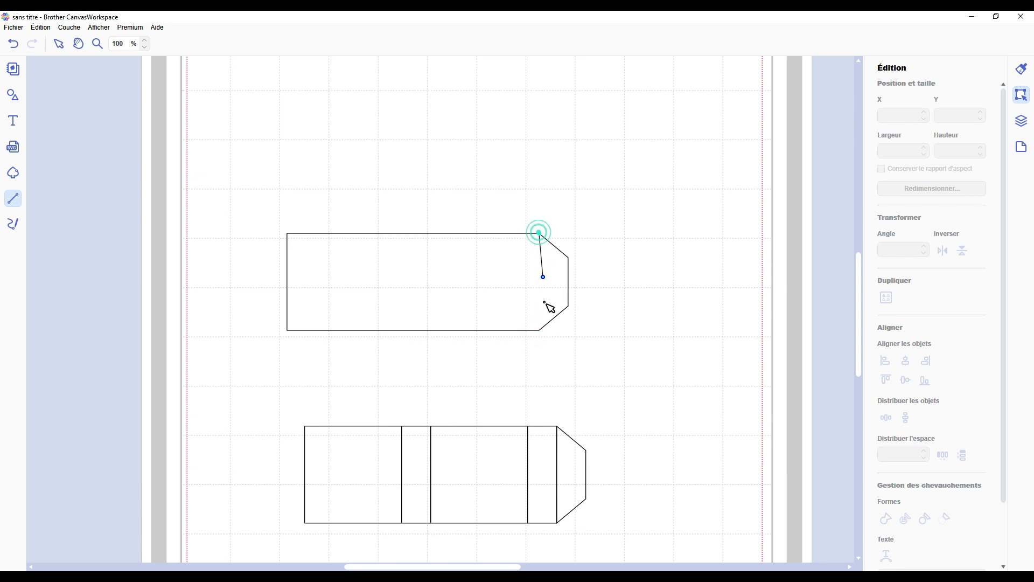
left_click(539, 331)
left_click(381, 43)
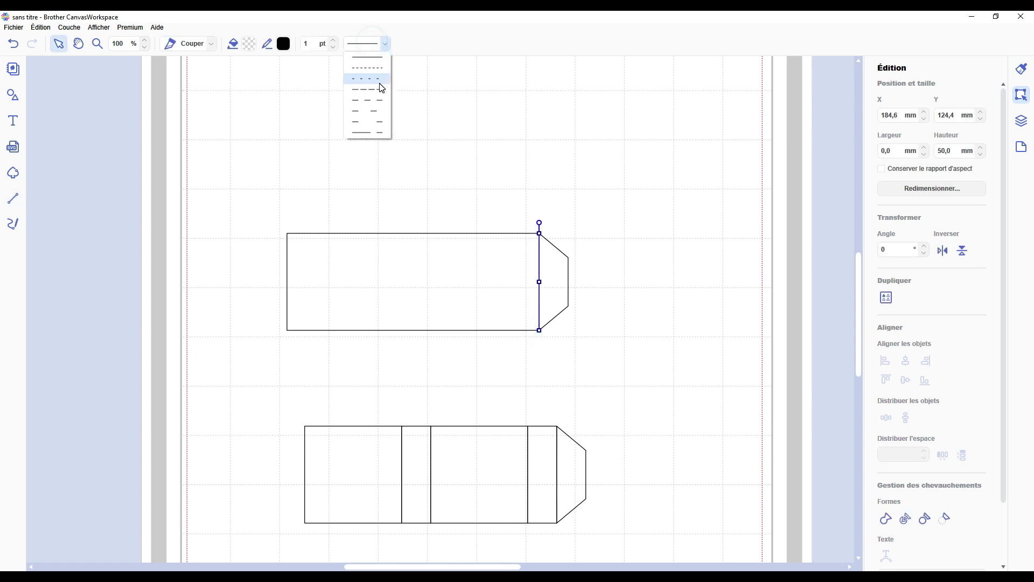
left_click(379, 83)
left_click(591, 149)
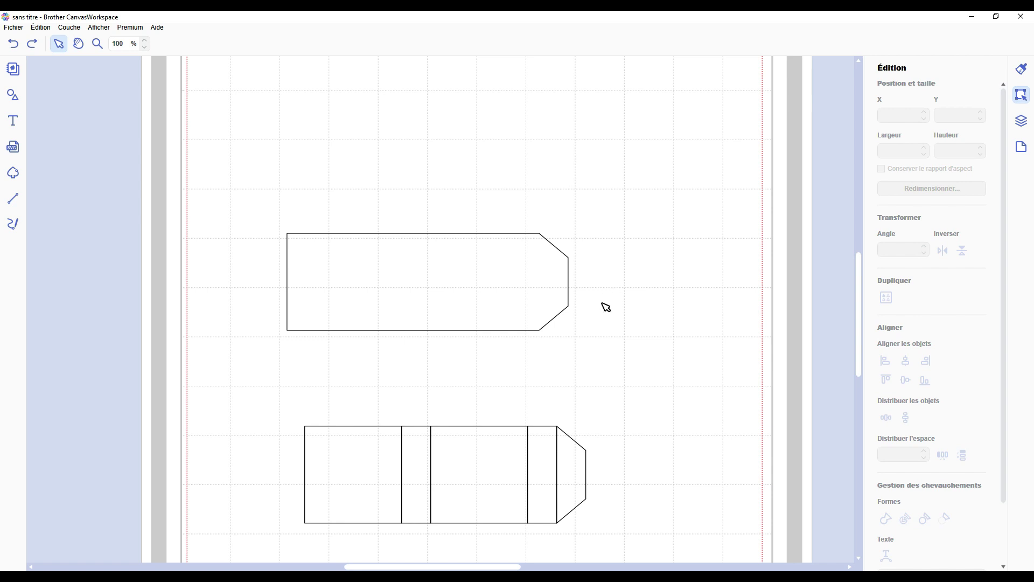
Centre the segmented copy exactly over the merged outline both horizontally and vertically, and move the pair together on the mat.
left_click_drag(497, 445, 488, 273)
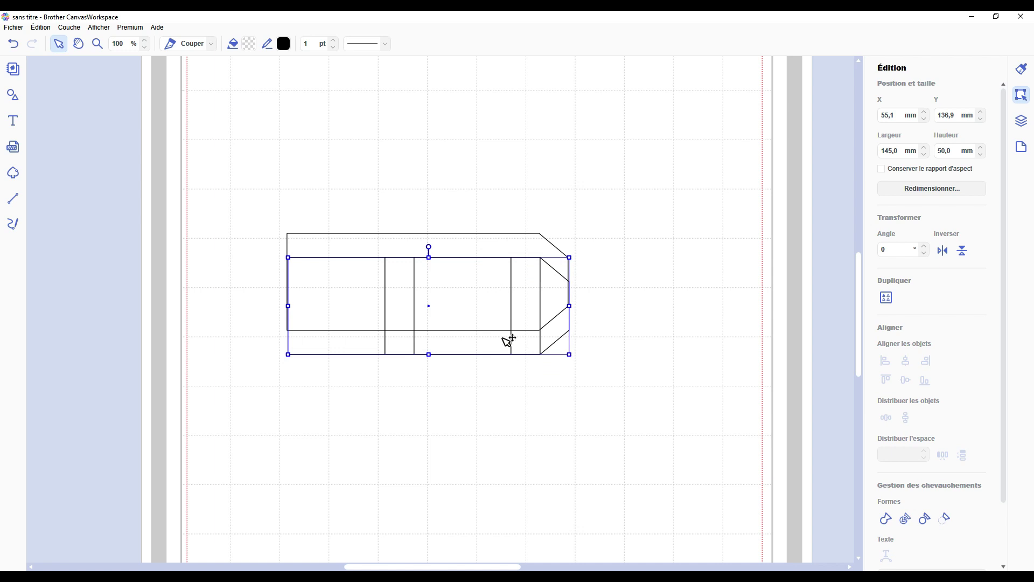
left_click_drag(491, 346, 492, 448)
left_click_drag(578, 494, 442, 238)
left_click(906, 360)
left_click(905, 380)
left_click_drag(546, 335, 568, 252)
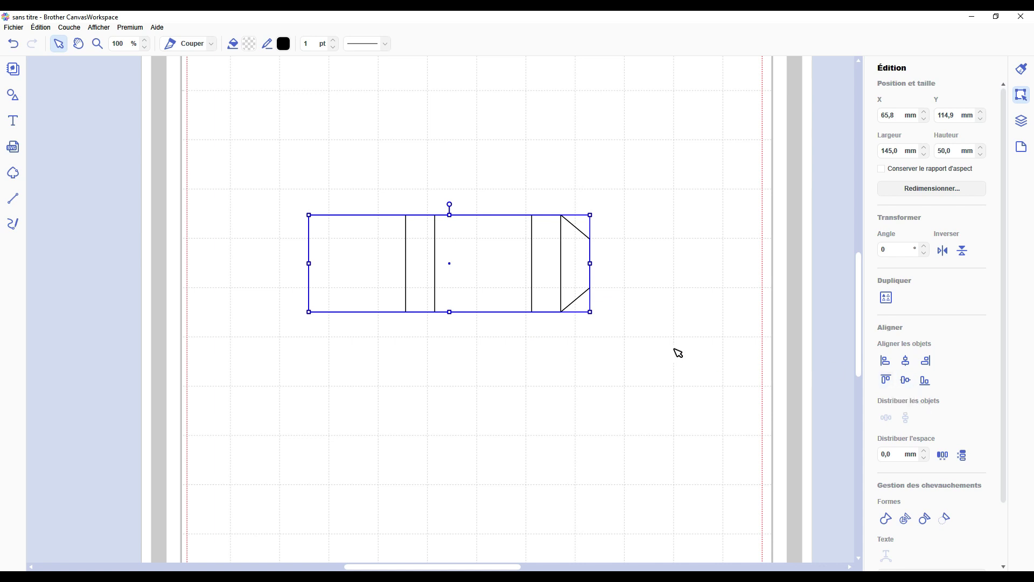
left_click(637, 341)
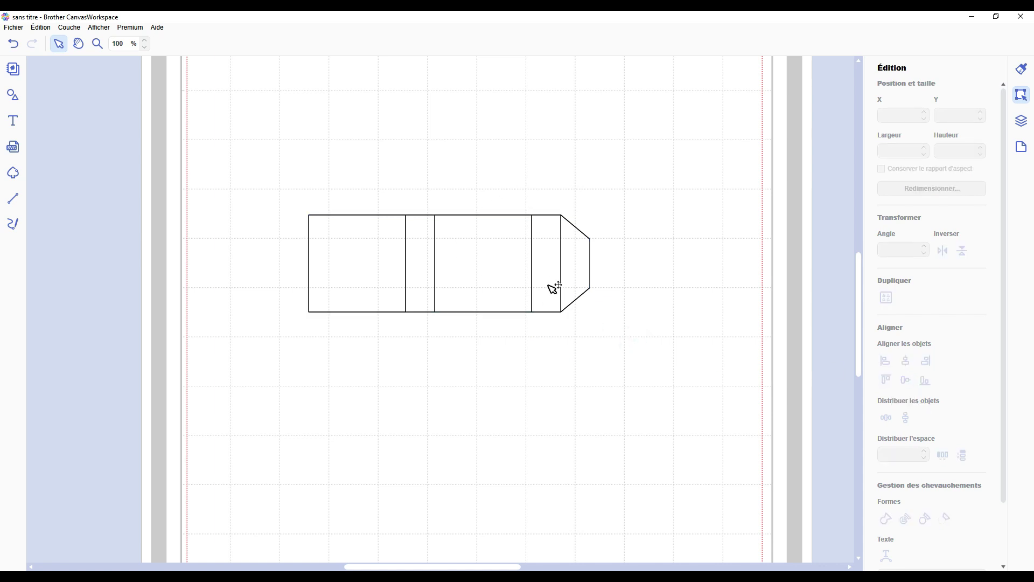
Trace the strip's four inner edges as straight fold lines and give them all the widely spaced dotted line style.
key("l")
left_click_drag(561, 214, 560, 311)
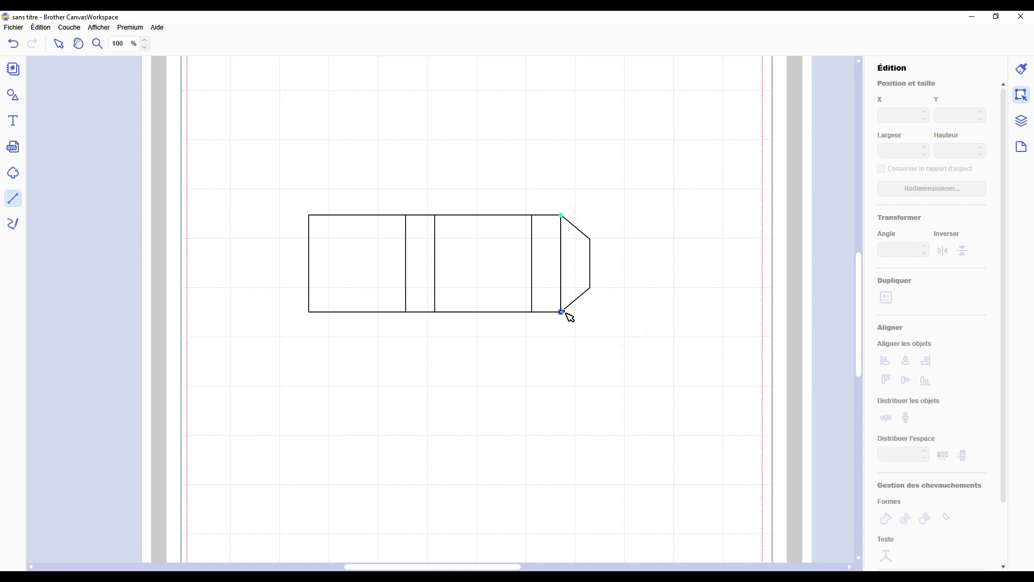
mouse_move(533, 215)
left_mouse_down()
mouse_move(543, 314)
mouse_move(531, 311)
left_mouse_up()
left_click_drag(435, 215, 440, 220)
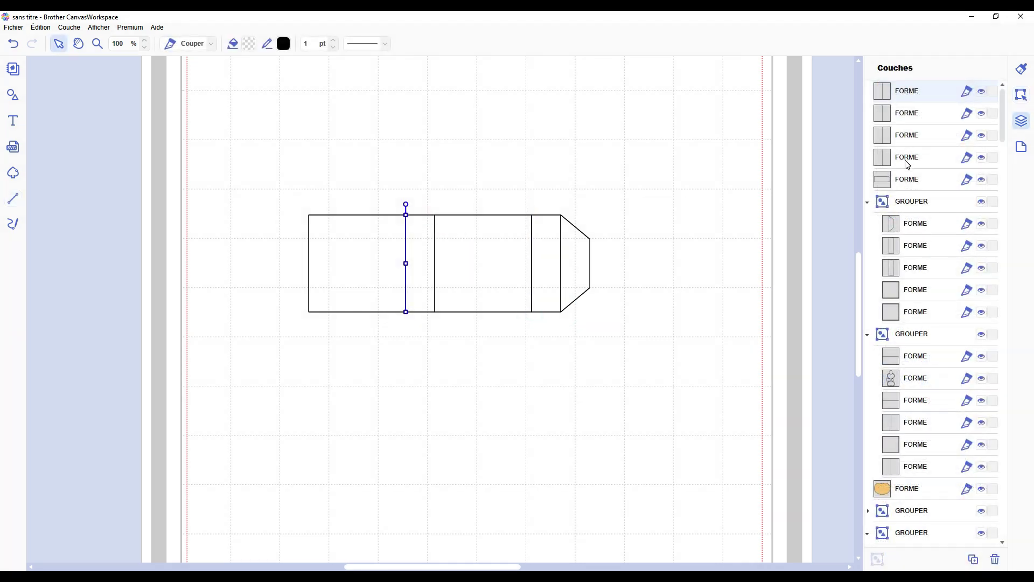
left_click(906, 161, "shift")
left_click(366, 43)
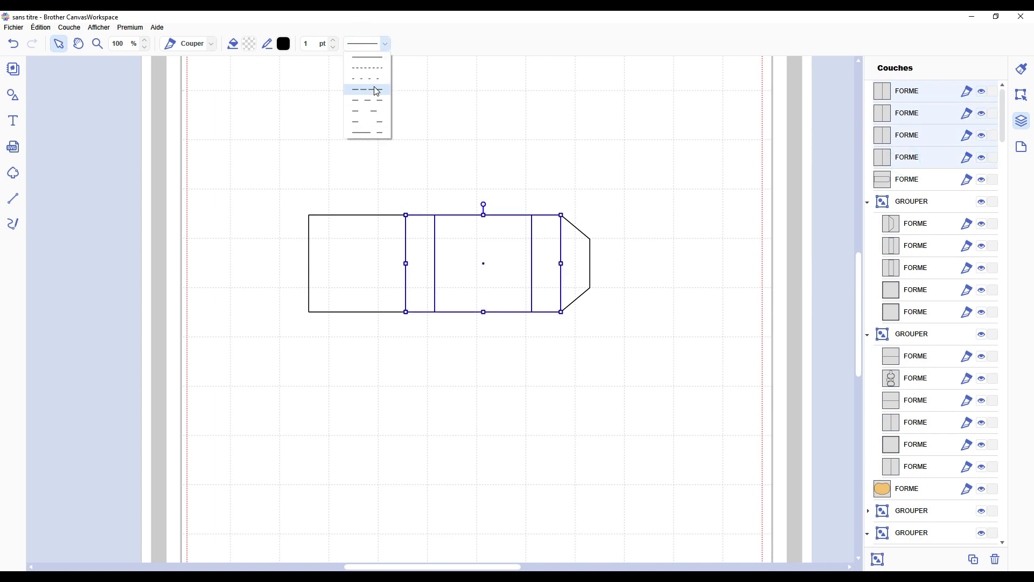
left_click(376, 82)
Delete the group of separate guide shapes and group the merged outline with its four dotted fold lines.
left_click(909, 183)
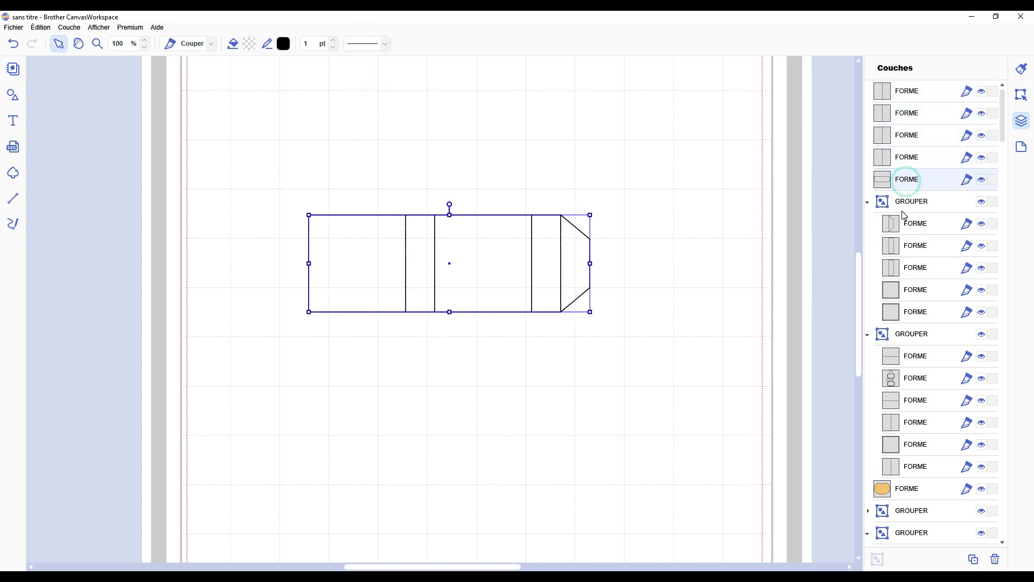
left_click(908, 203)
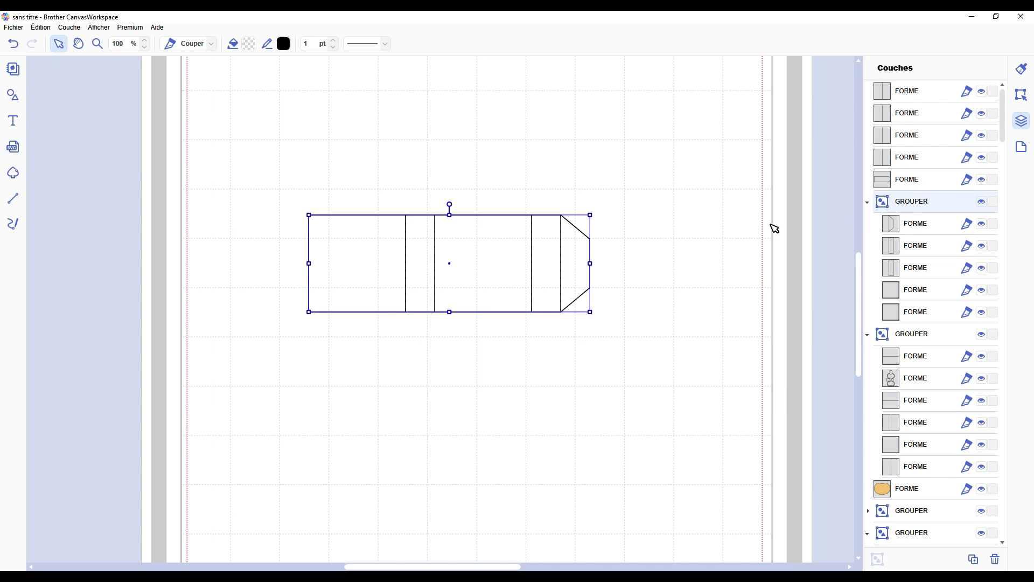
left_click(671, 288)
left_click_drag(646, 376, 277, 206)
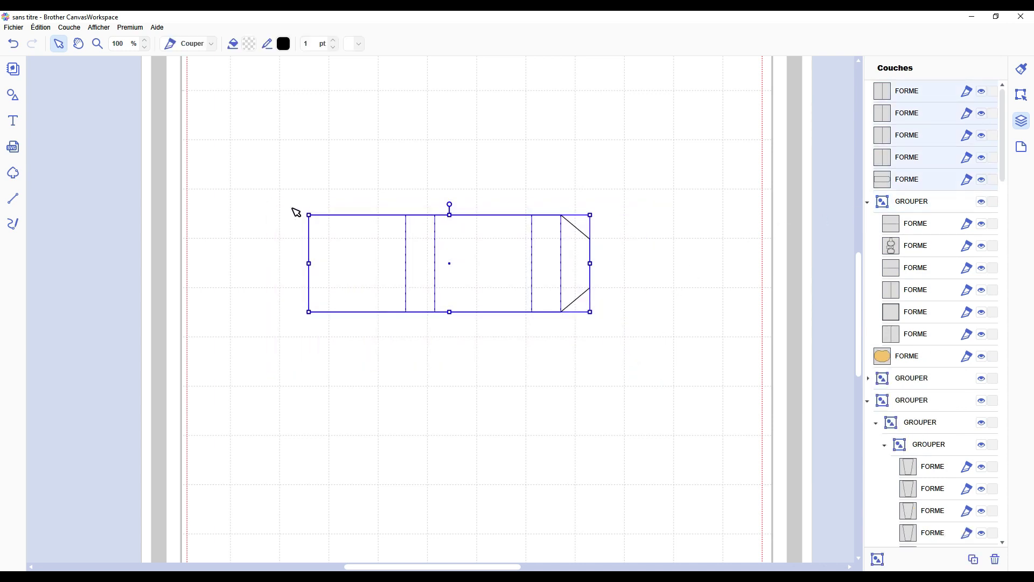
key("ctrl+g")
left_click(484, 345)
Compare the grouped strip on the mat with the finished pumpkin box template beside it.
scroll(487, 347, "down", 2)
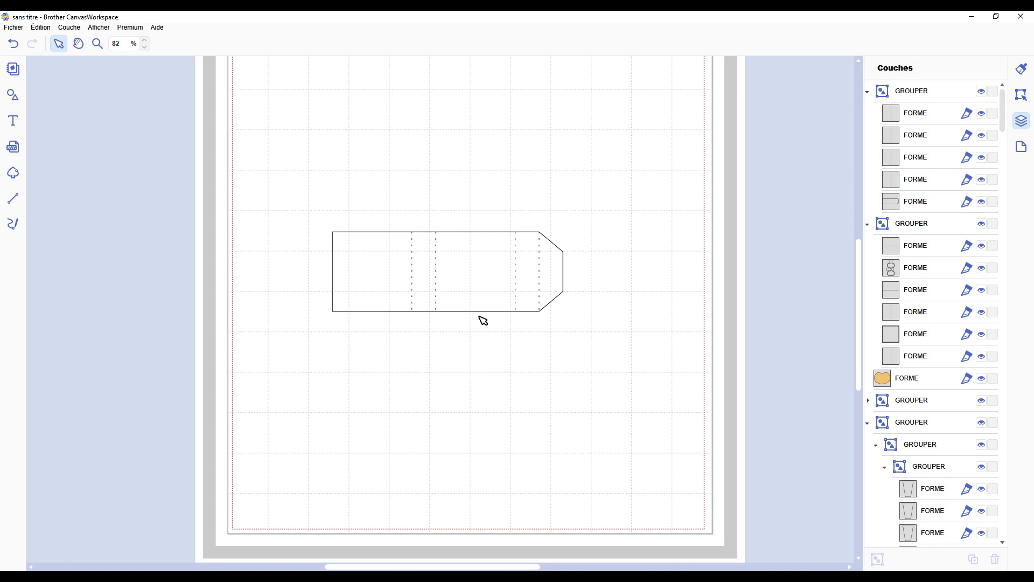
scroll(462, 323, "down", 5)
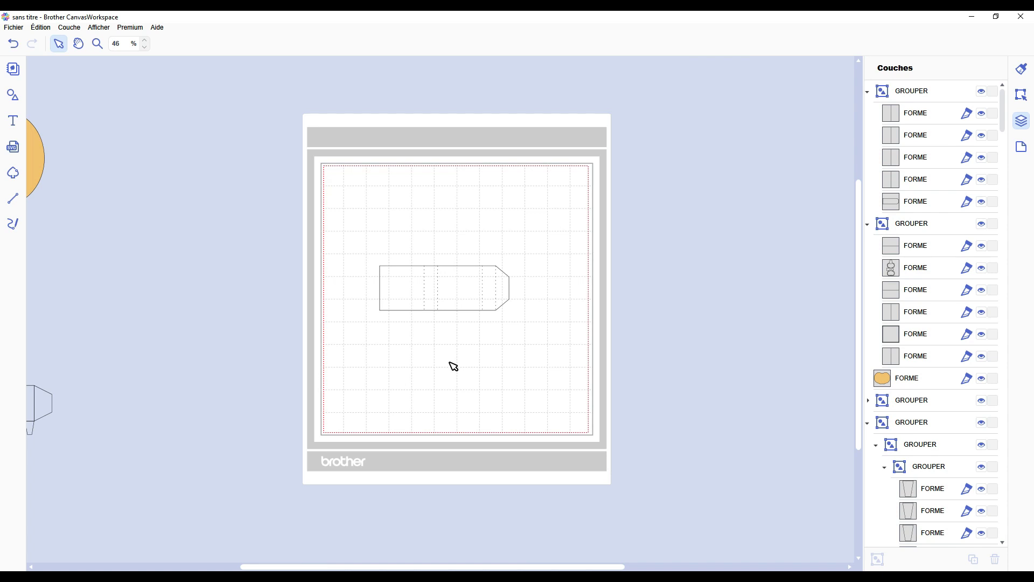
scroll(454, 366, "up", 3)
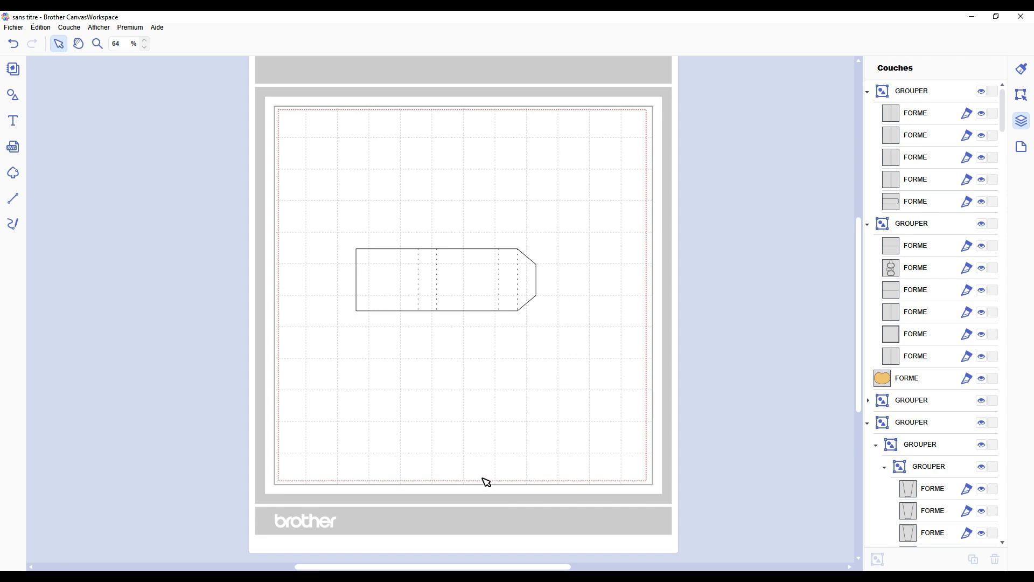
scroll(487, 481, "up", 1)
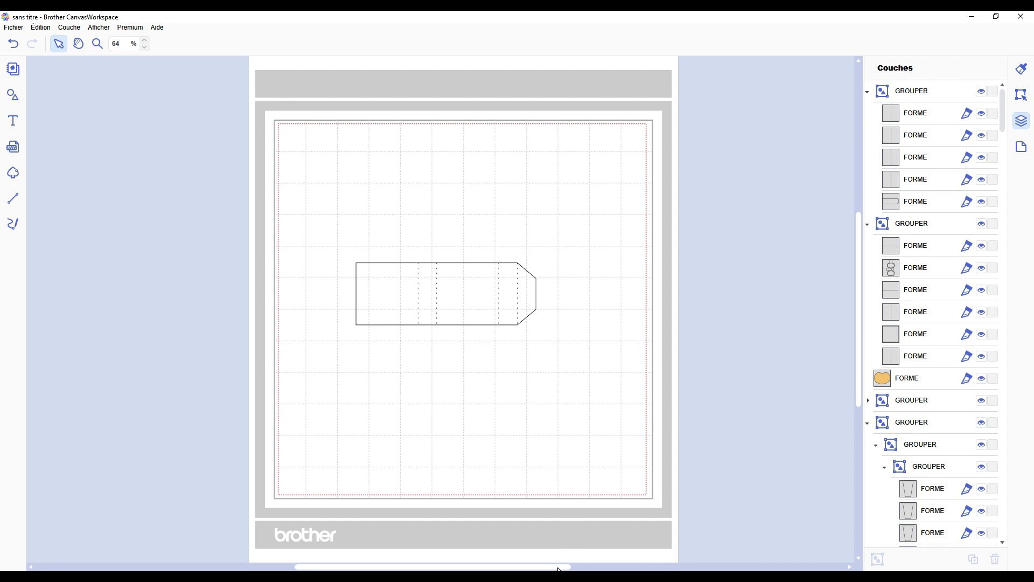
left_click_drag(559, 569, 363, 540)
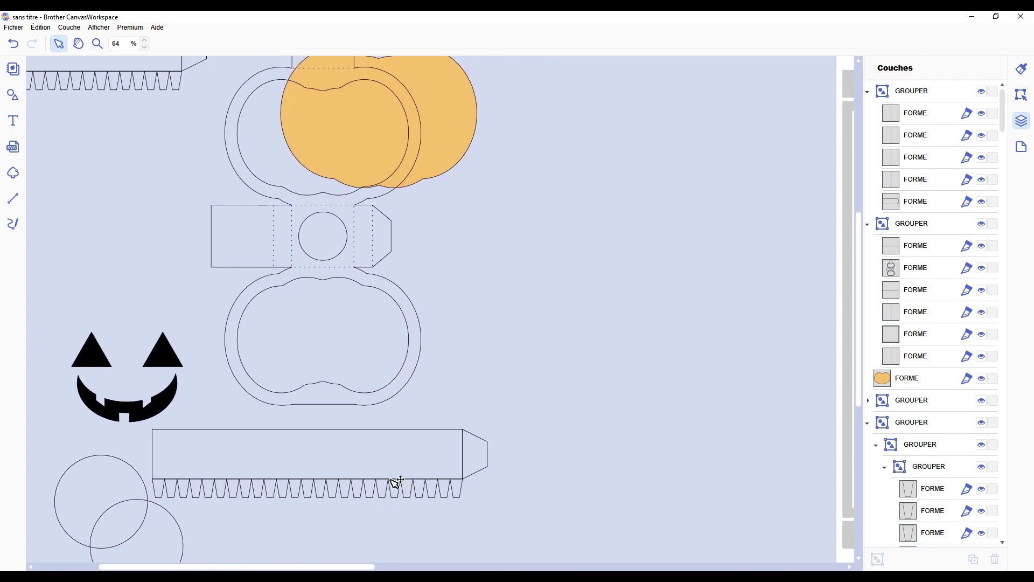
scroll(396, 482, "down", 4)
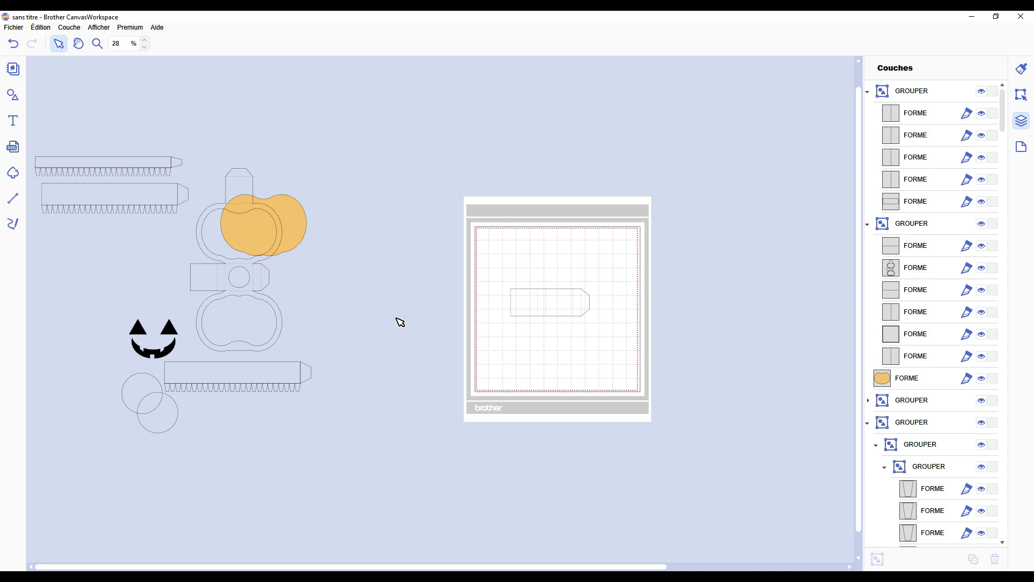
left_click_drag(423, 567, 493, 567)
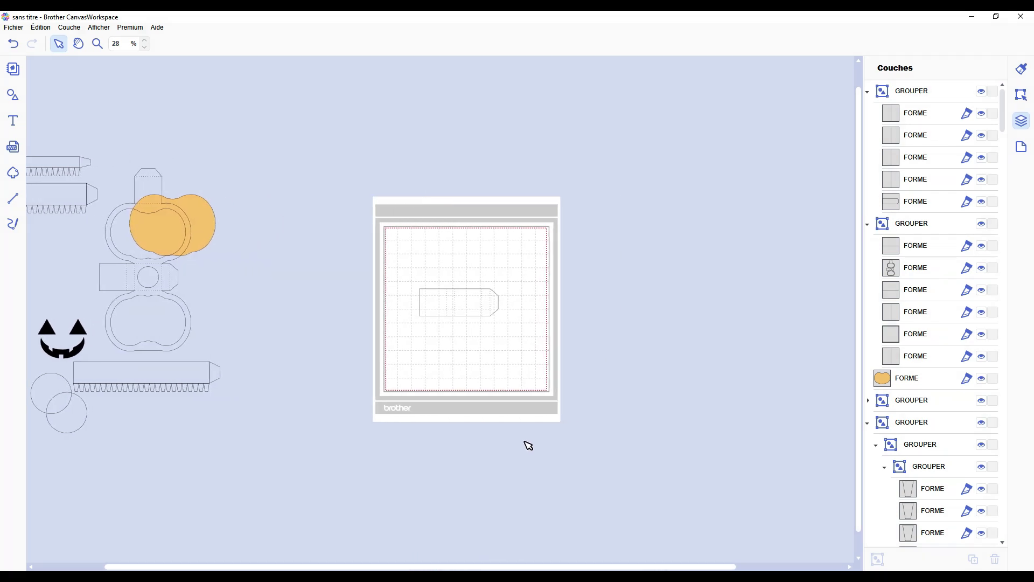
scroll(529, 446, "up", 3)
scroll(592, 471, "down", 3)
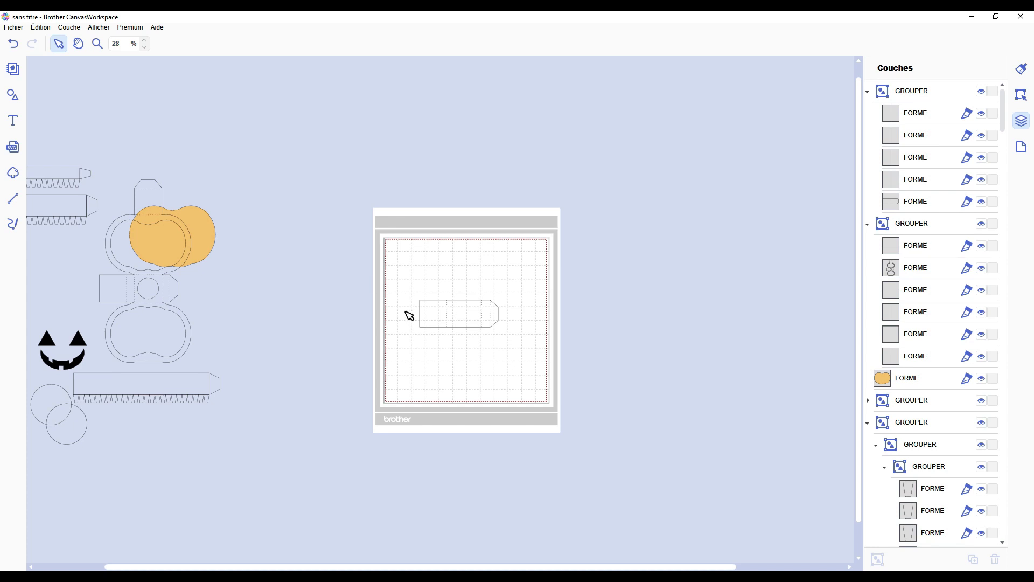
scroll(409, 314, "up", 3)
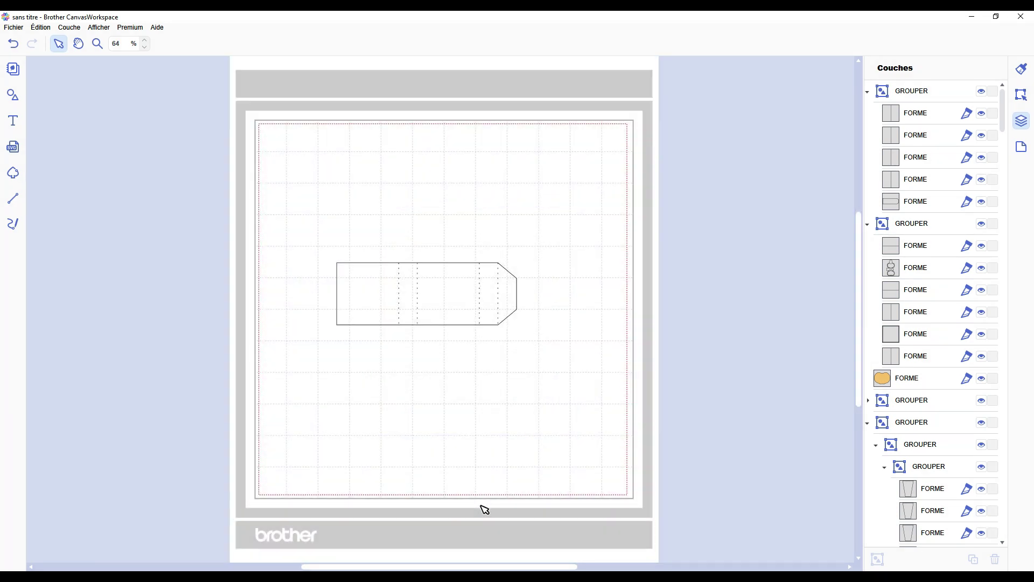